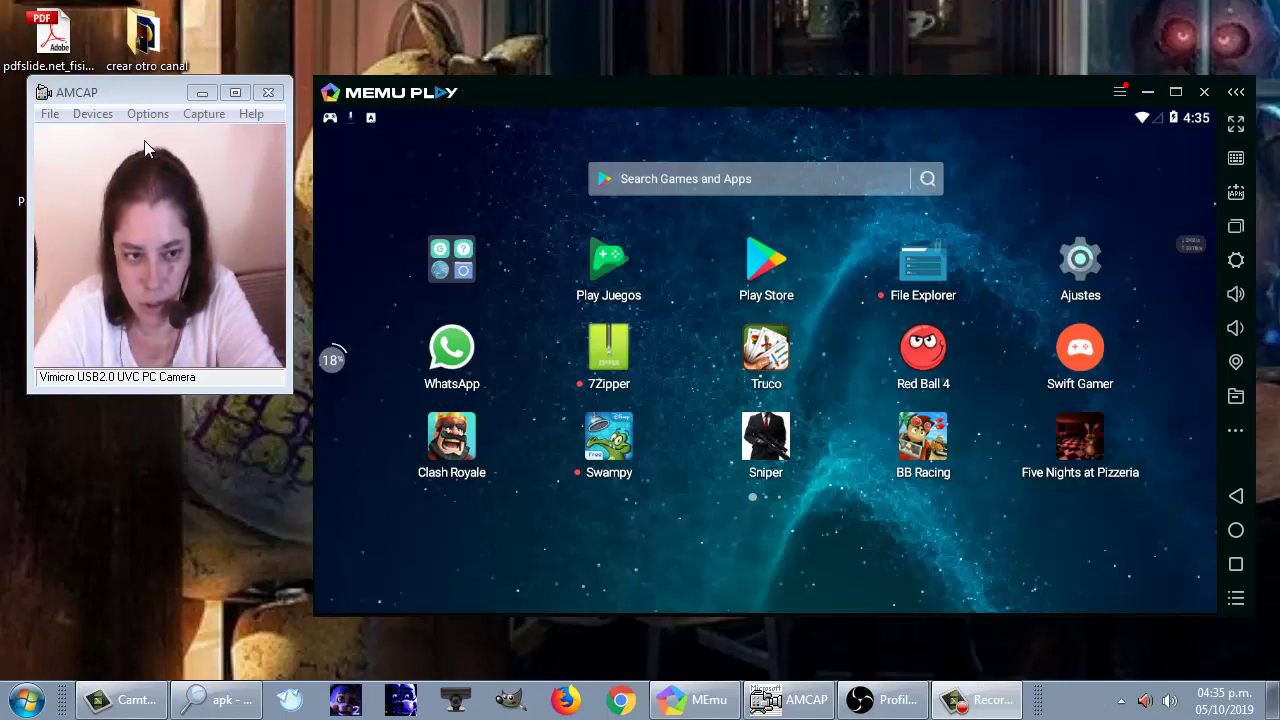
# Switch to Open Broadcaster Software and move its window over the emulator, clear of the webcam window
pyautogui.click(866, 706)
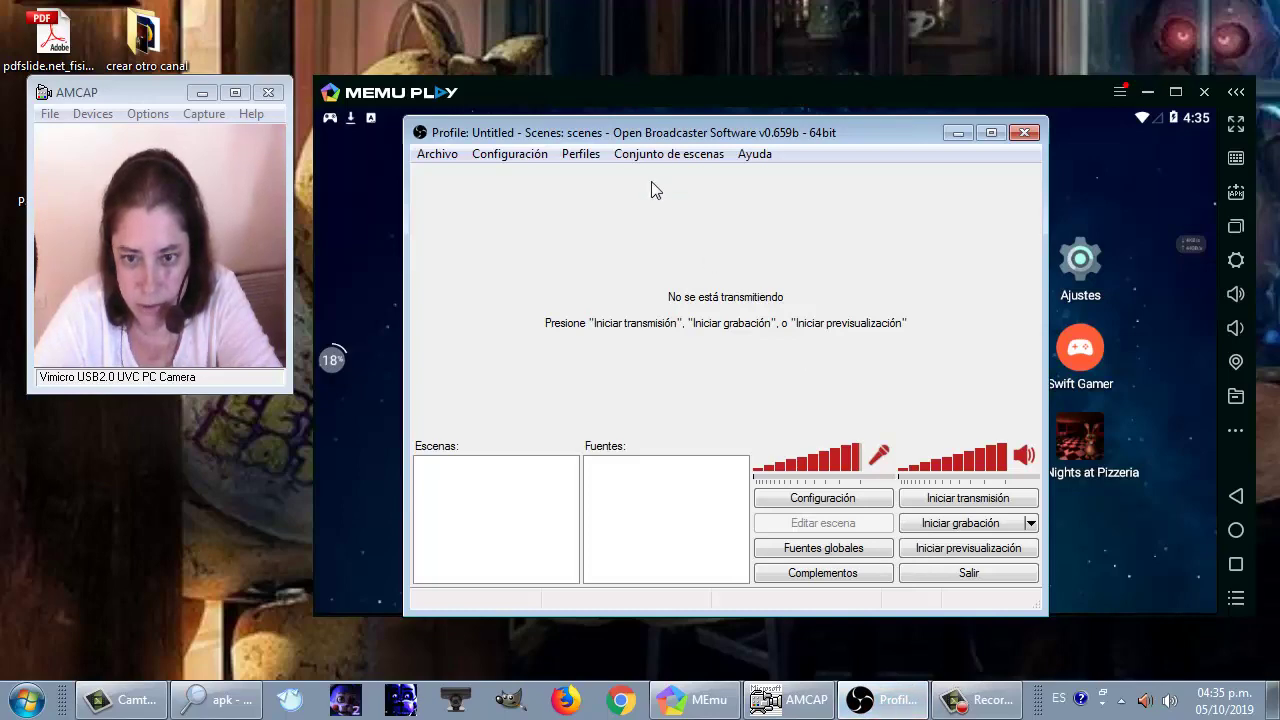
pyautogui.moveTo(642, 142)
pyautogui.mouseDown()
pyautogui.moveTo(632, 418)
pyautogui.moveTo(690, 386)
pyautogui.moveTo(641, 136)
pyautogui.mouseUp()
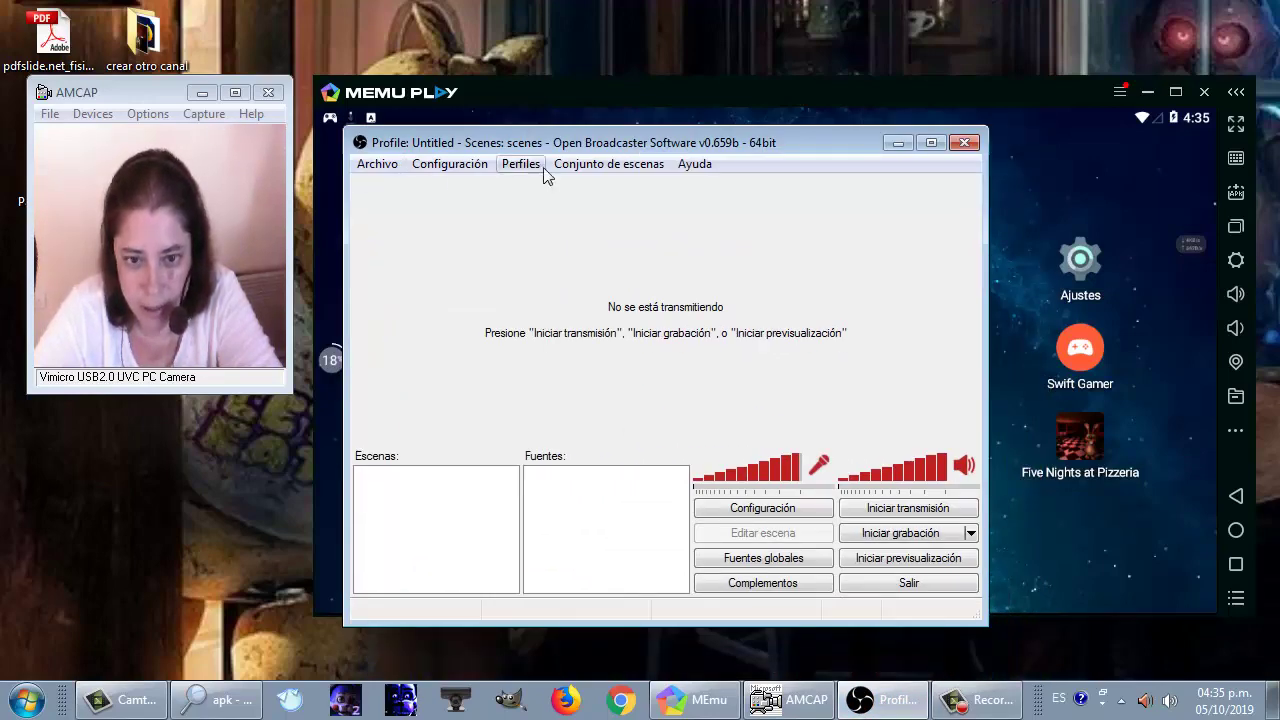
pyautogui.moveTo(543, 143); pyautogui.dragTo(567, 103)
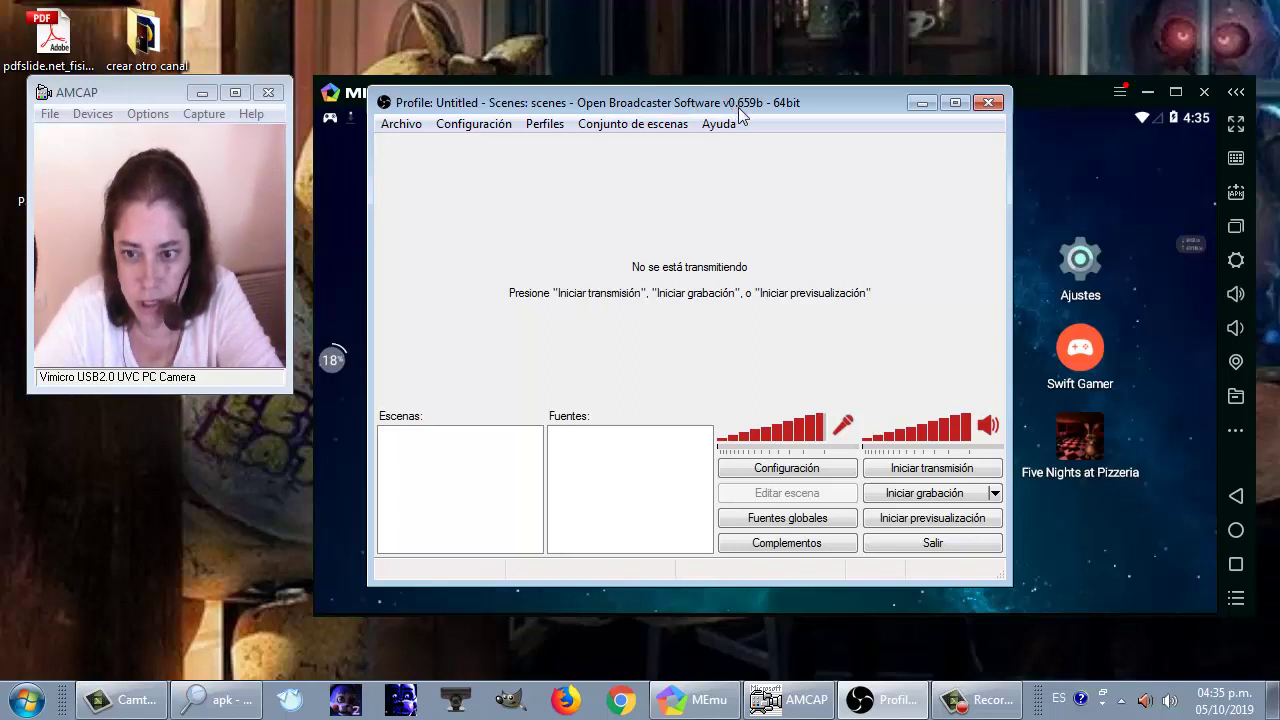
pyautogui.moveTo(755, 106); pyautogui.dragTo(786, 117)
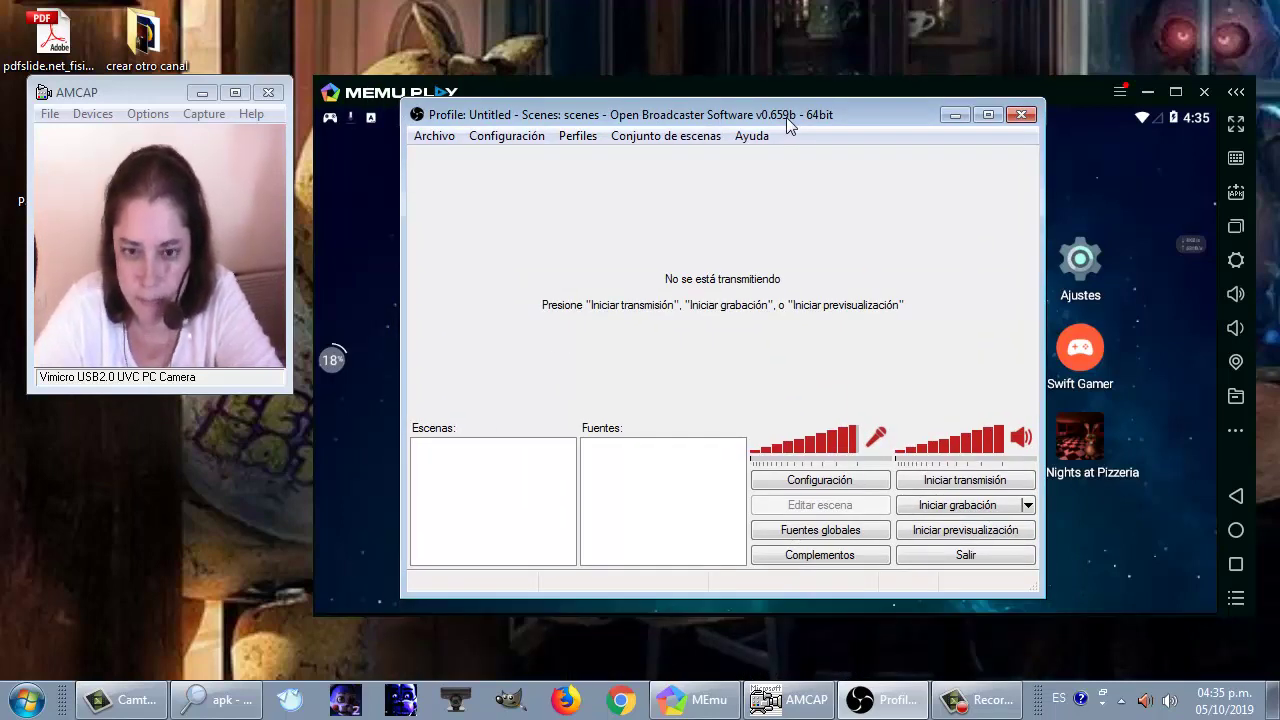
pyautogui.moveTo(692, 118); pyautogui.dragTo(671, 104)
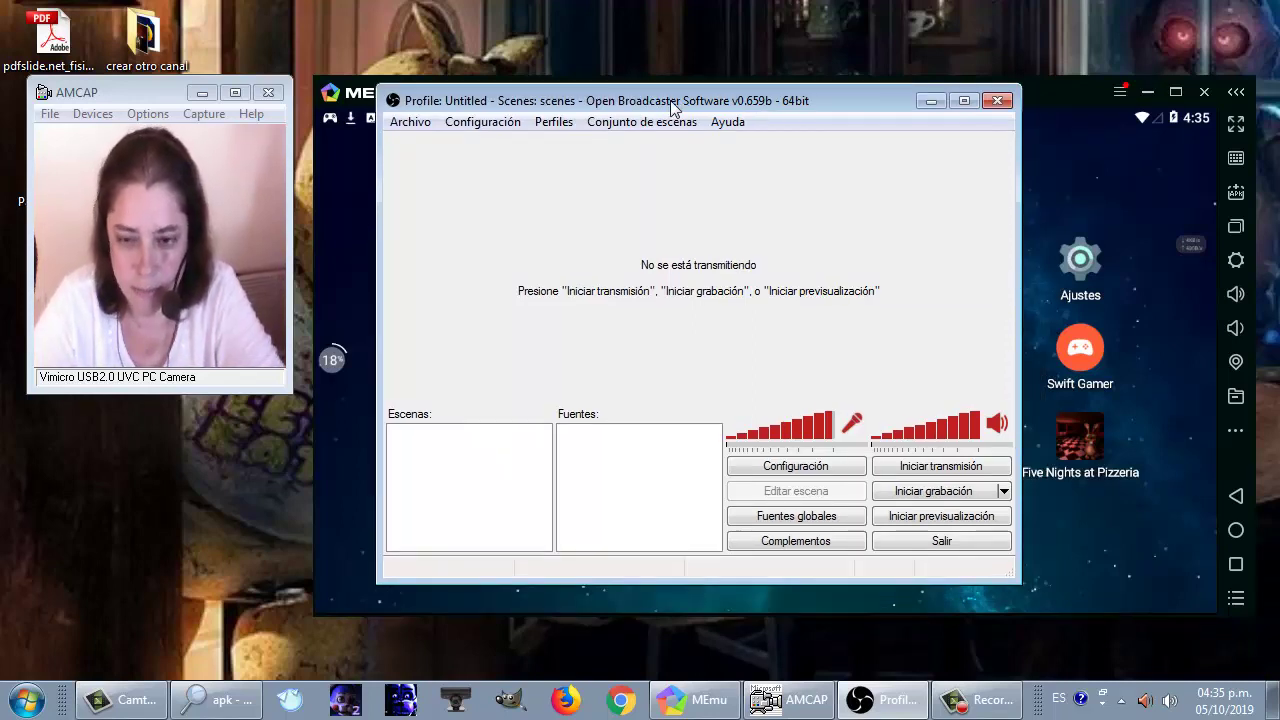
pyautogui.moveTo(673, 107); pyautogui.dragTo(776, 89)
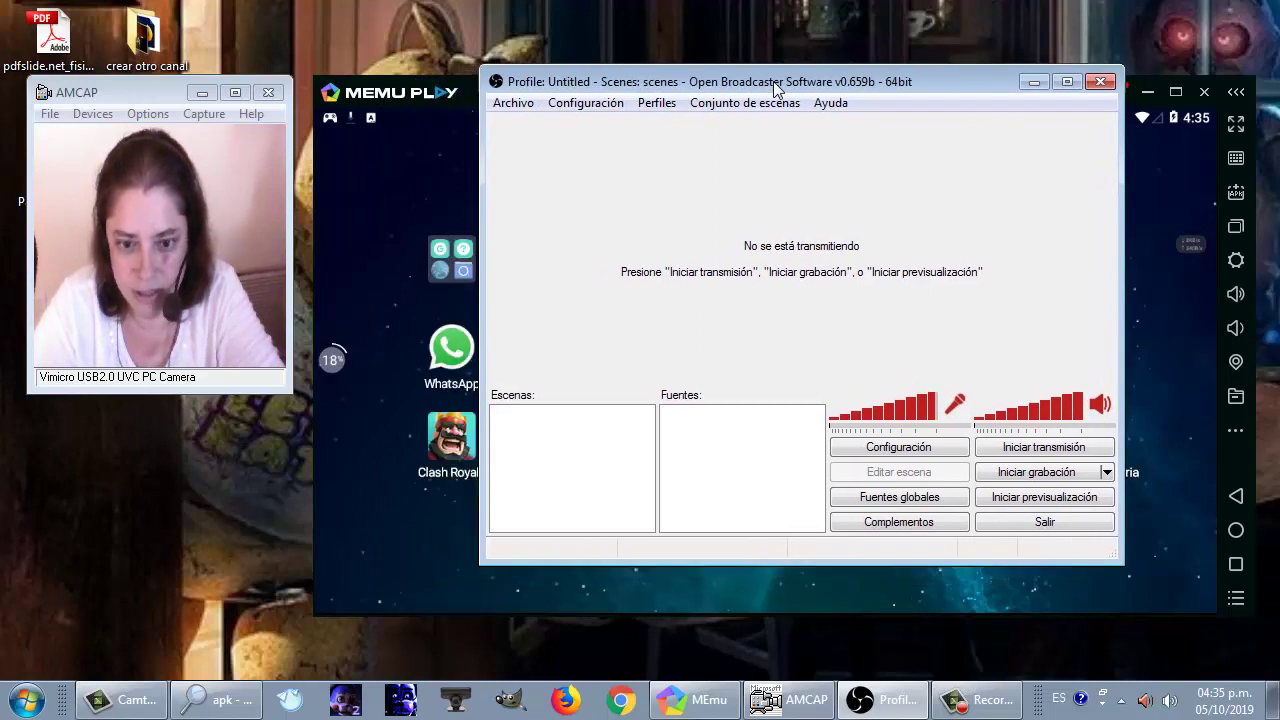
# Add a scene with the default name Escena
pyautogui.rightClick(543, 447)
pyautogui.click(614, 458)
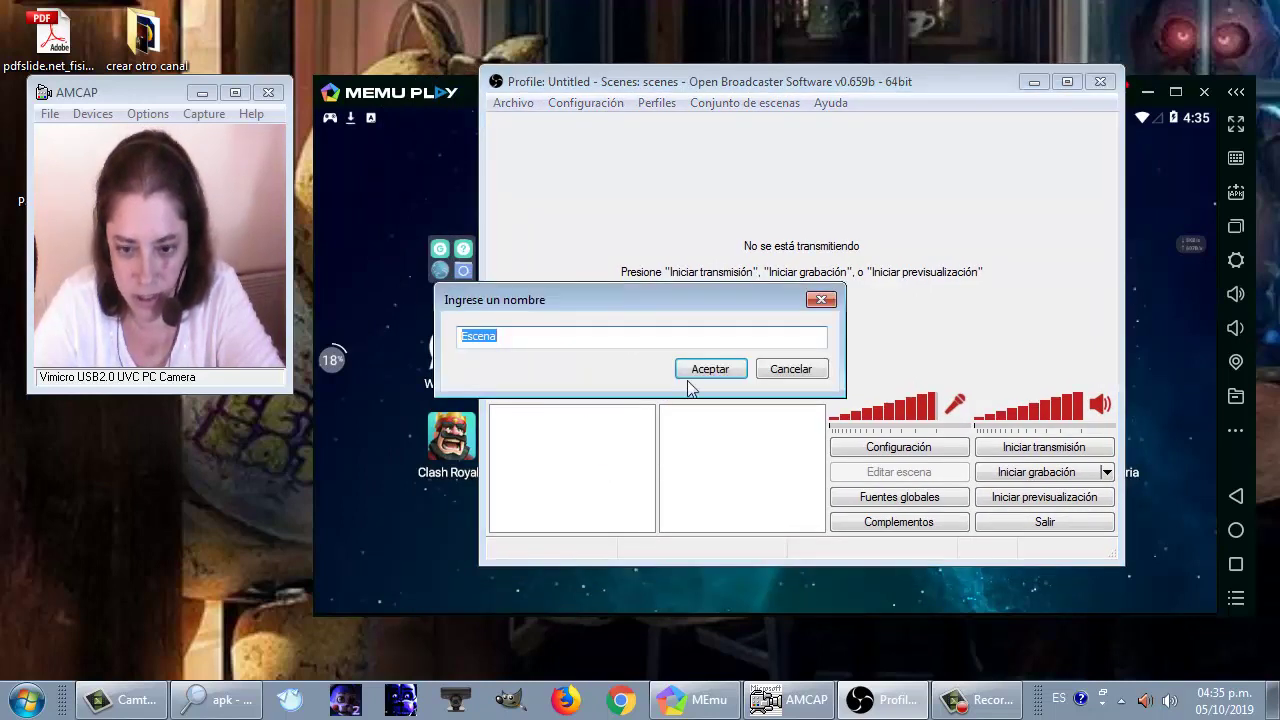
pyautogui.click(700, 369)
# Add a second scene named Escena 2 and switch back and forth between the two scenes
pyautogui.rightClick(575, 450)
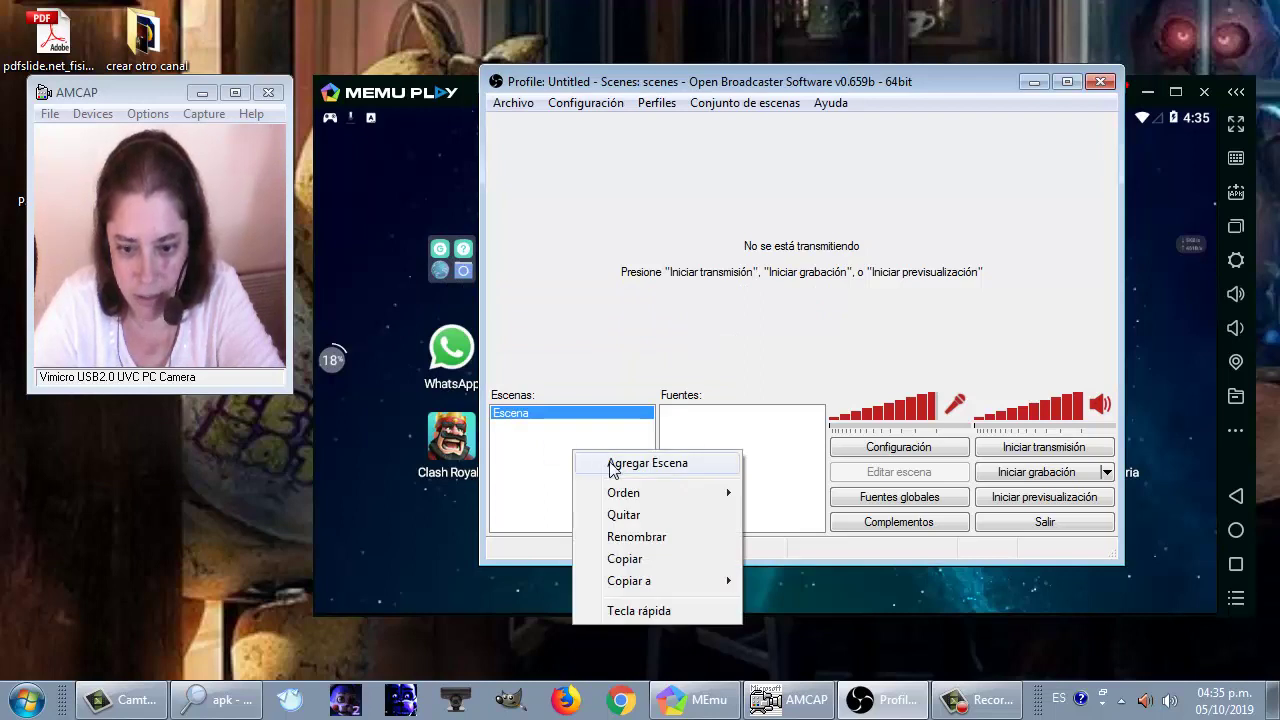
pyautogui.click(615, 465)
pyautogui.click(709, 371)
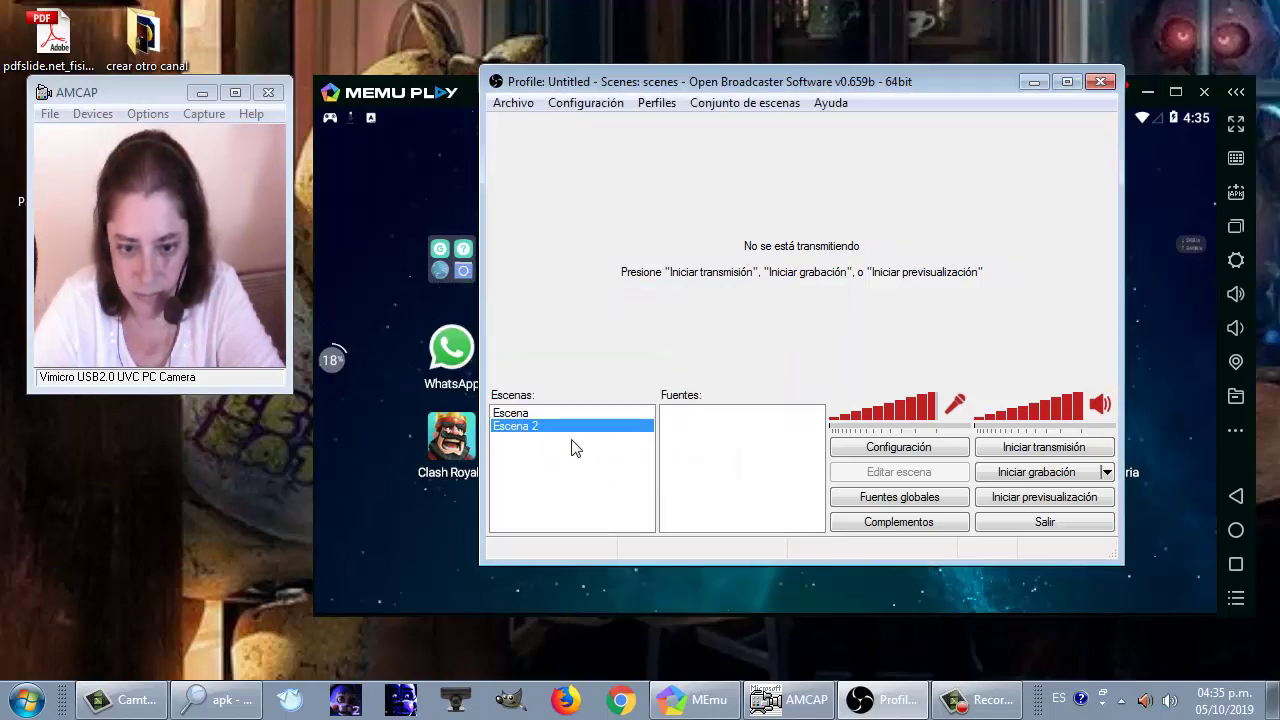
pyautogui.click(534, 415)
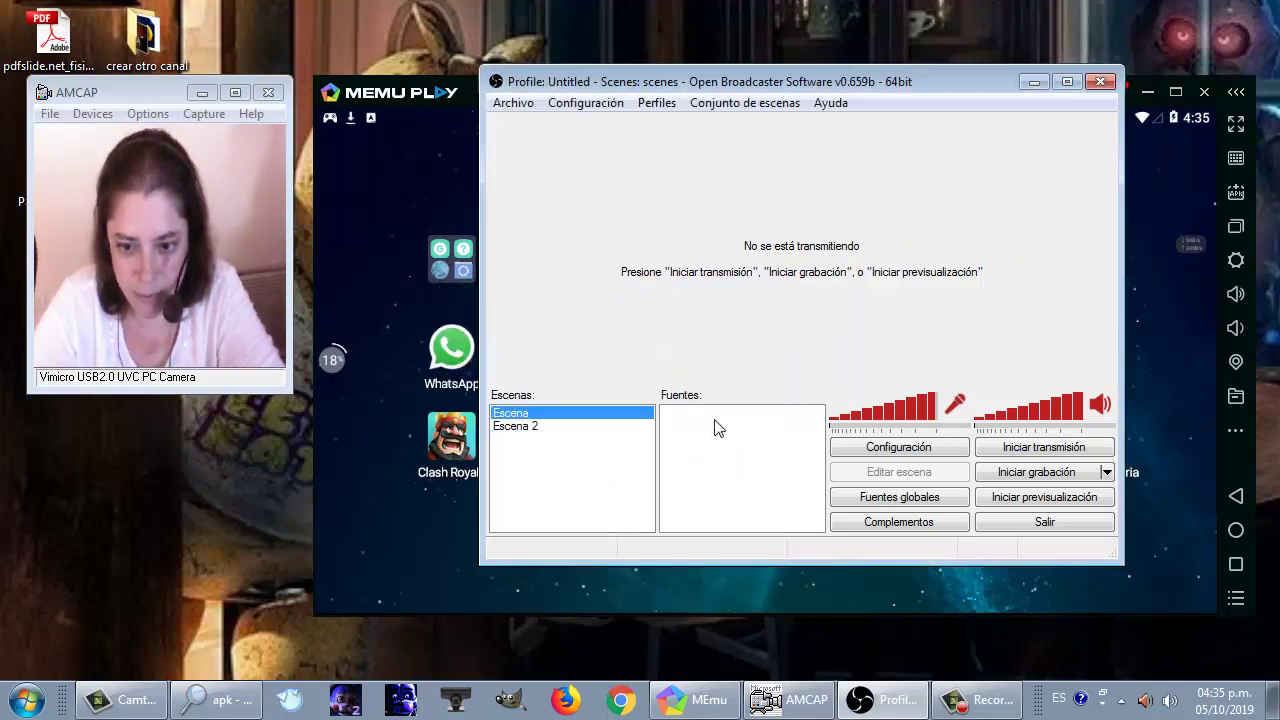
pyautogui.click(510, 426)
pyautogui.click(515, 416)
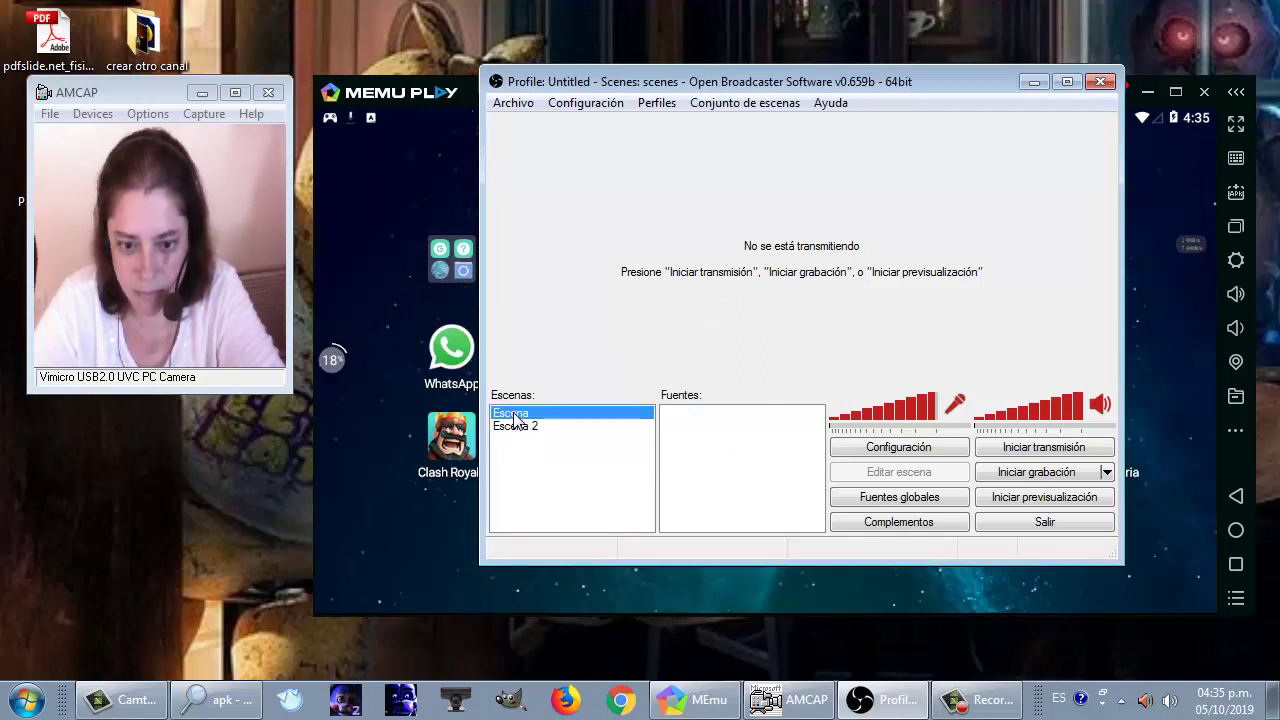
pyautogui.click(517, 425)
pyautogui.click(514, 415)
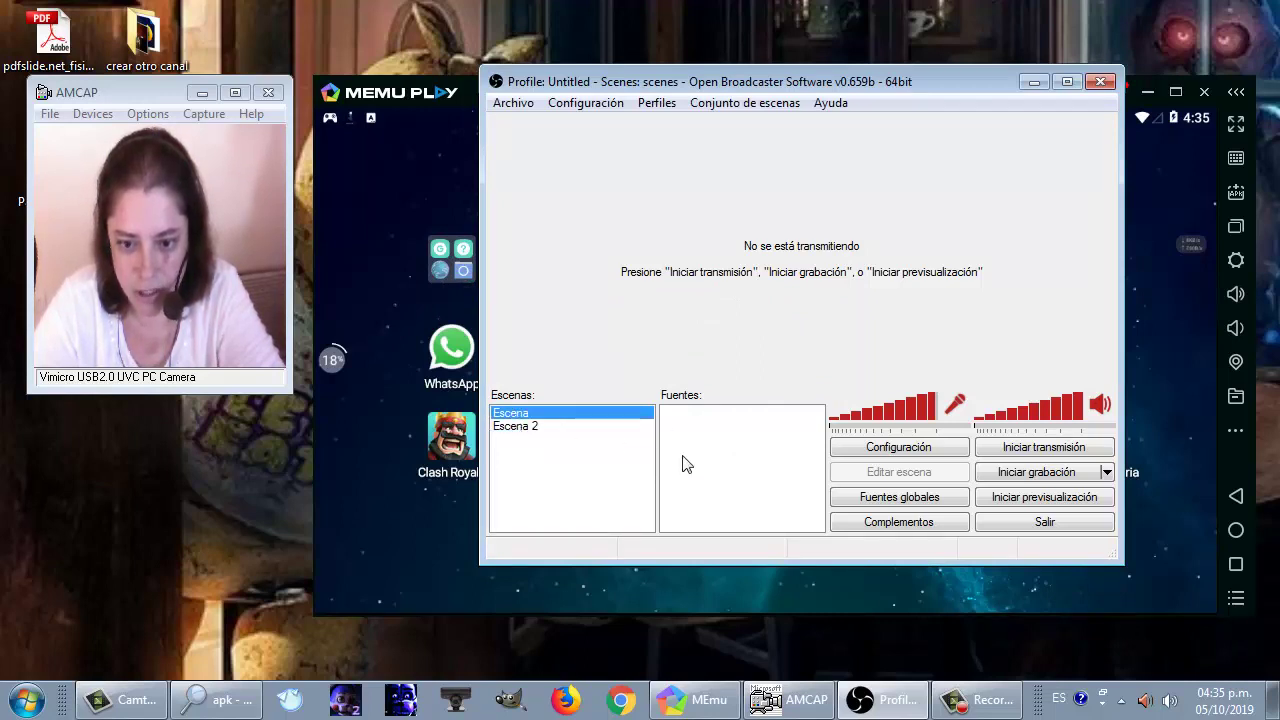
# Remove the scene Escena 2 from the scene list
pyautogui.click(524, 427)
pyautogui.rightClick(522, 428)
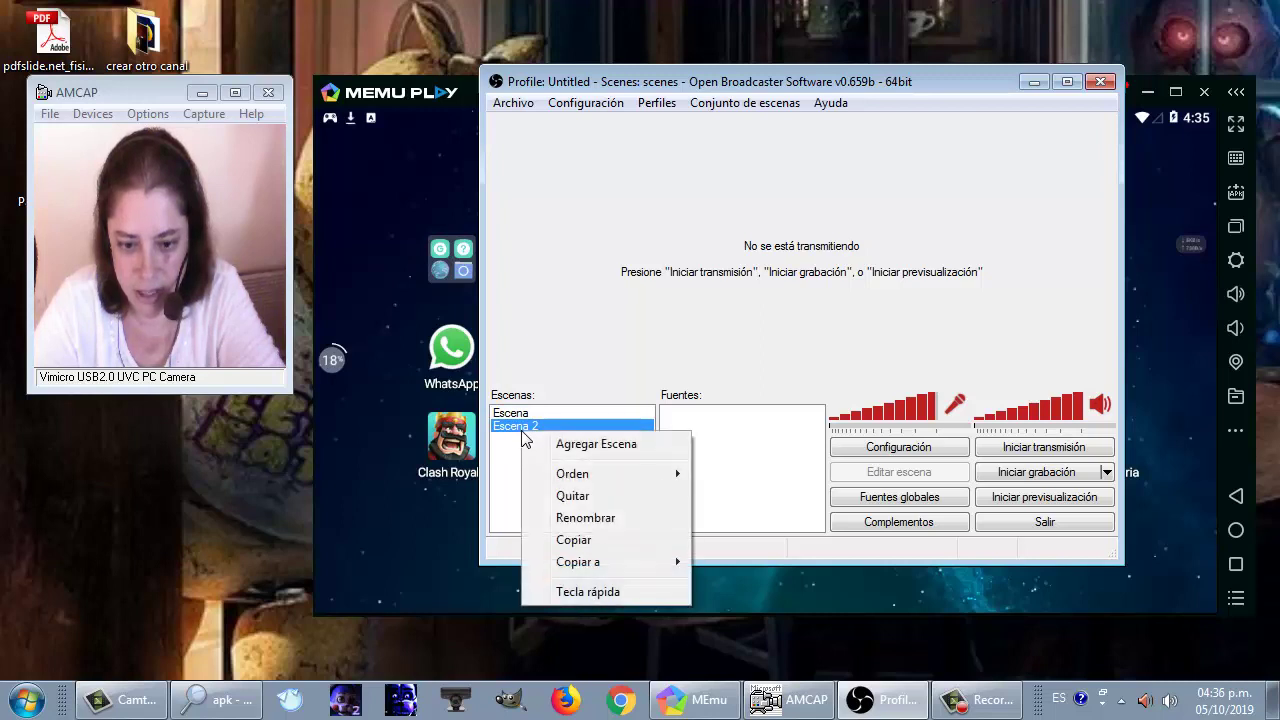
pyautogui.click(566, 497)
pyautogui.click(682, 421)
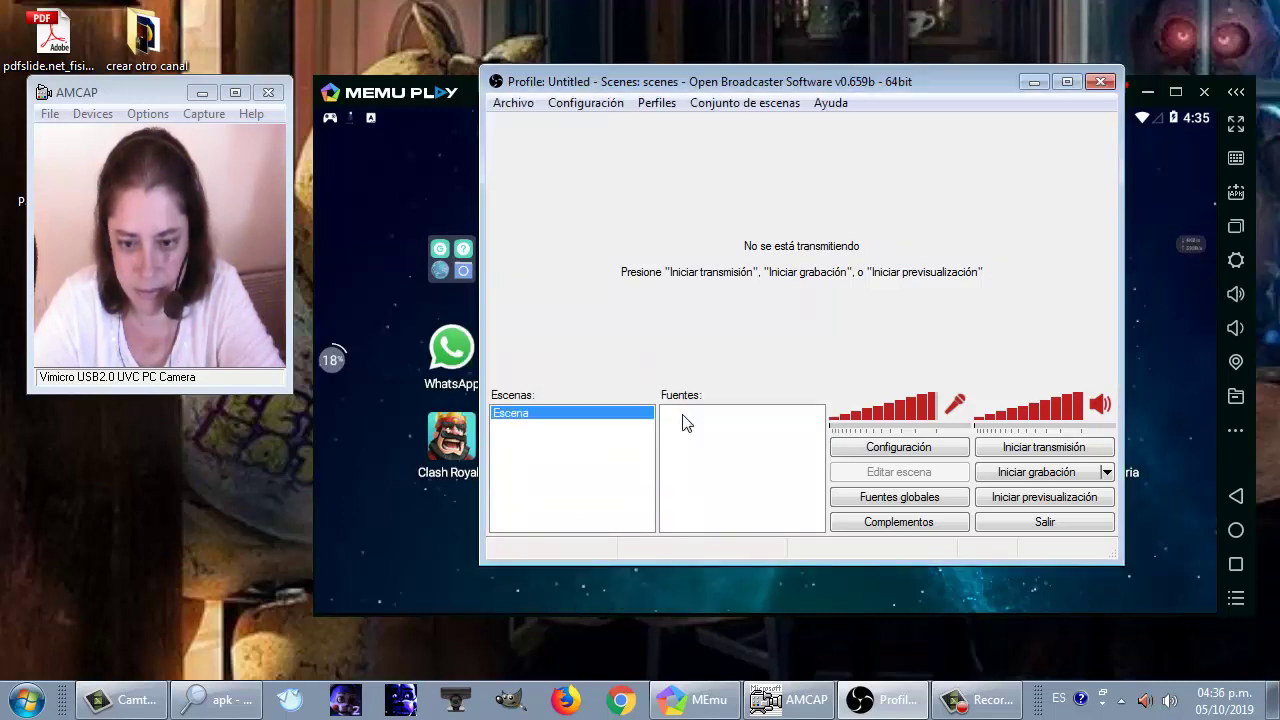
pyautogui.rightClick(530, 422)
pyautogui.click(744, 463)
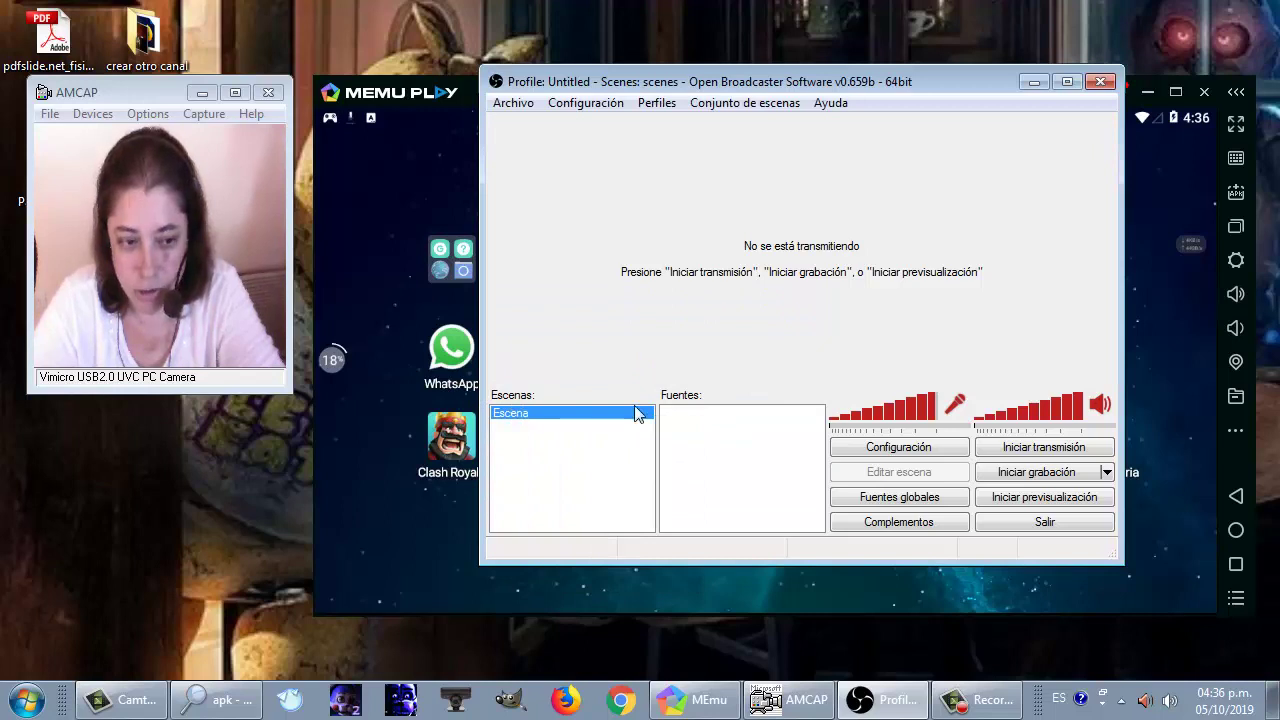
# Add a monitor capture source named Capturar Monitor to the scene, keeping its default settings
pyautogui.rightClick(700, 436)
pyautogui.moveTo(738, 460)
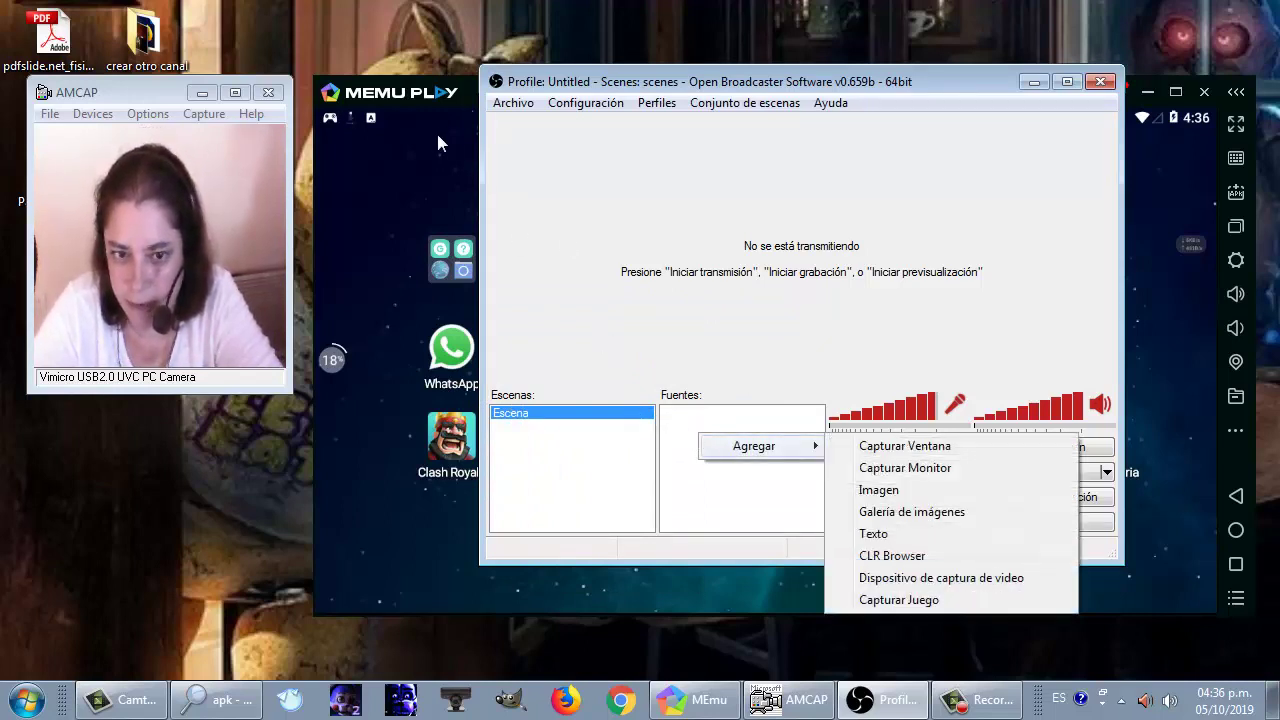
pyautogui.click(930, 470)
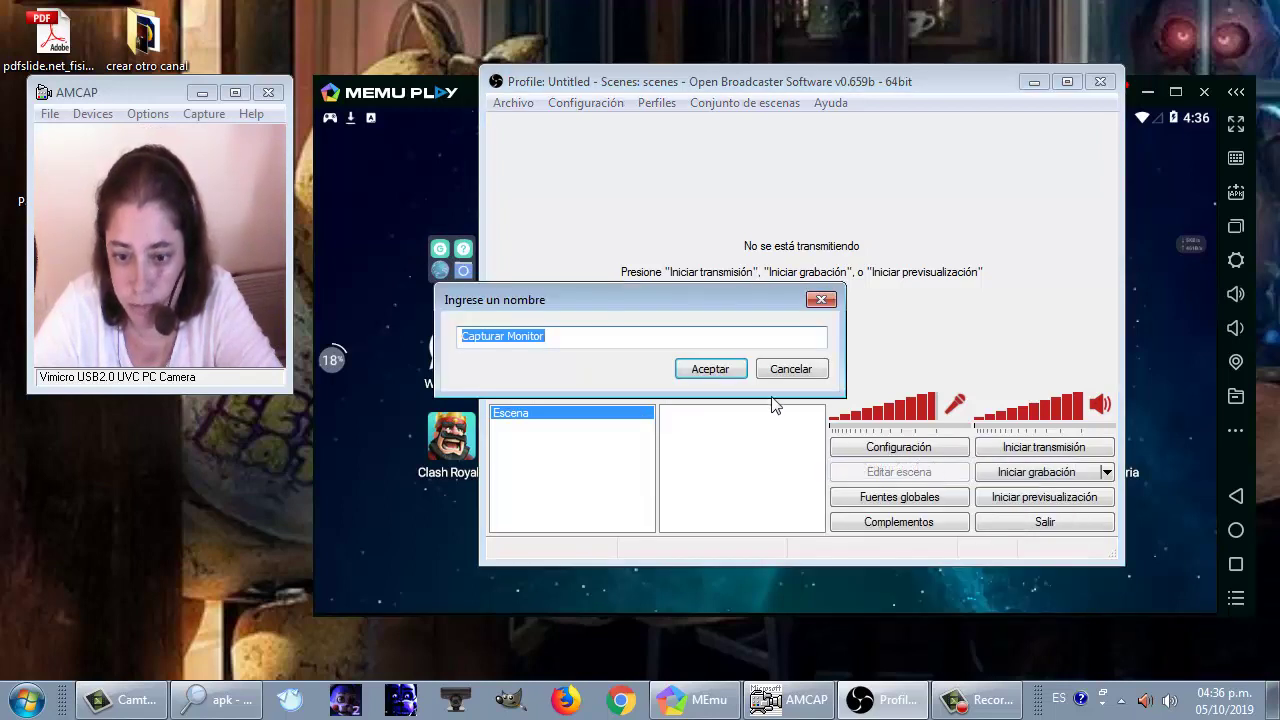
pyautogui.click(710, 369)
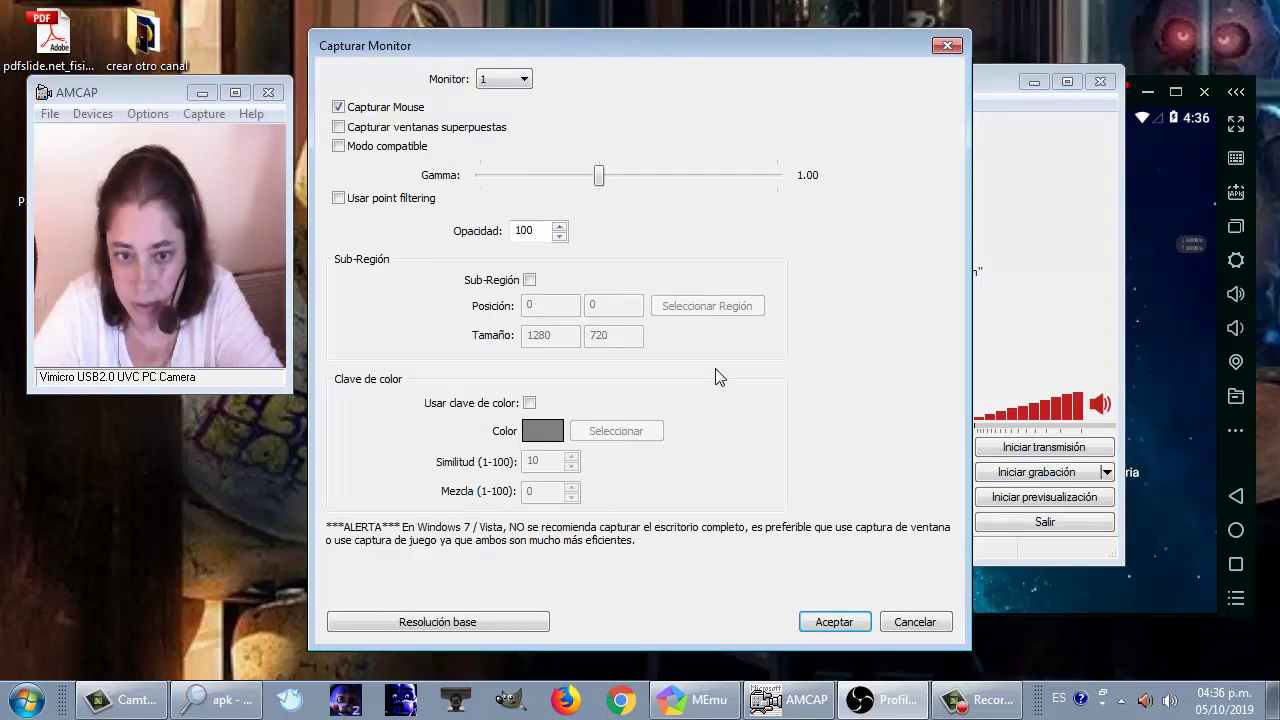
pyautogui.click(836, 620)
# Preview the scene to check the monitor capture, and stop the preview
pyautogui.click(1045, 496)
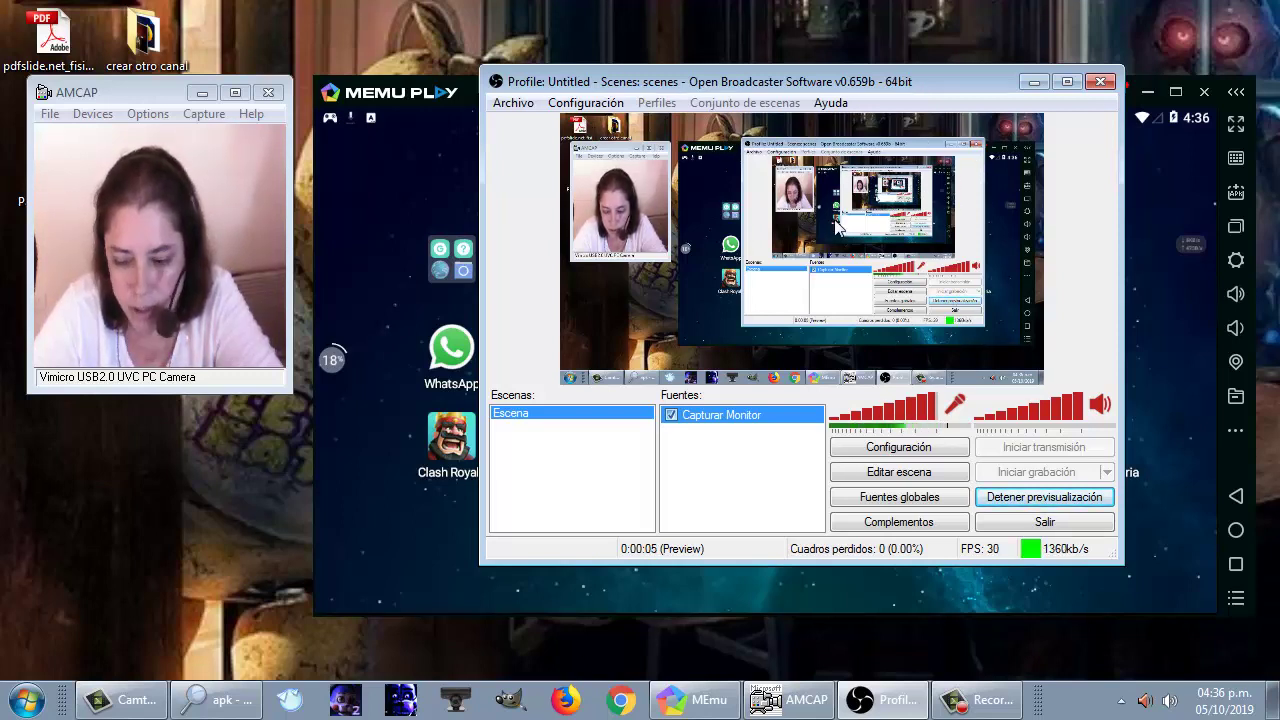
pyautogui.click(1040, 497)
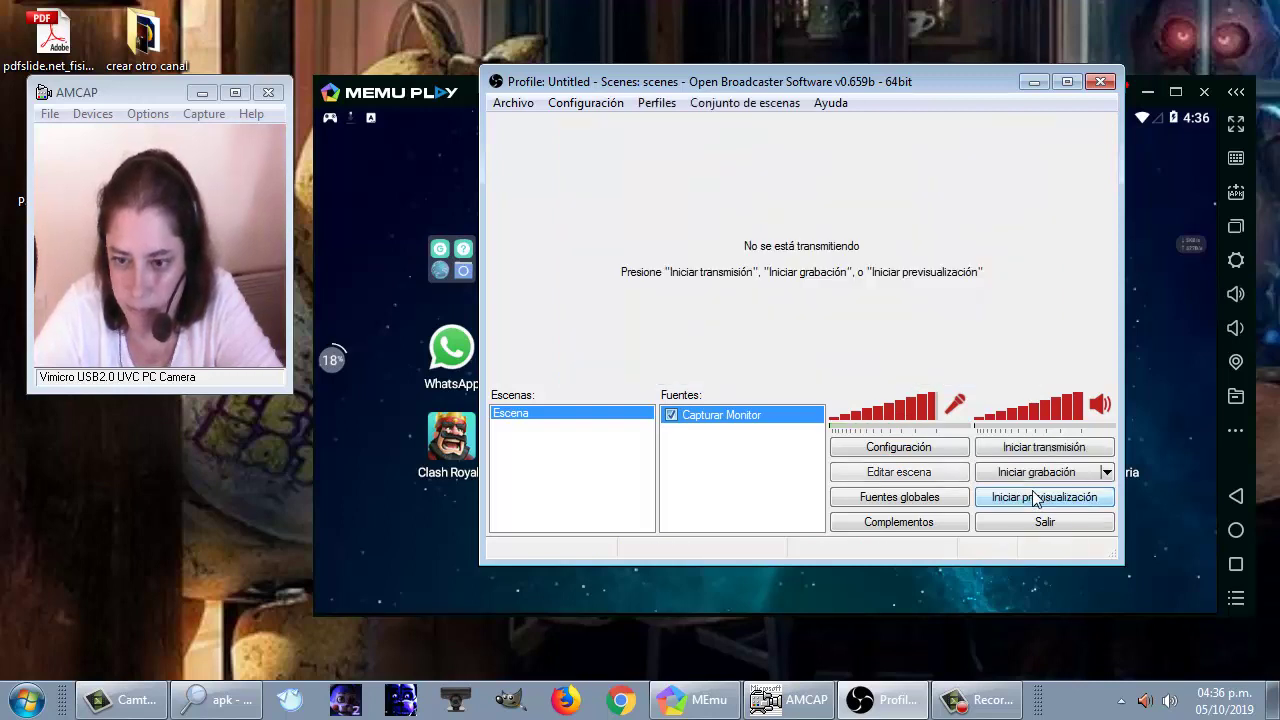
pyautogui.rightClick(760, 425)
pyautogui.click(720, 466)
pyautogui.click(726, 425)
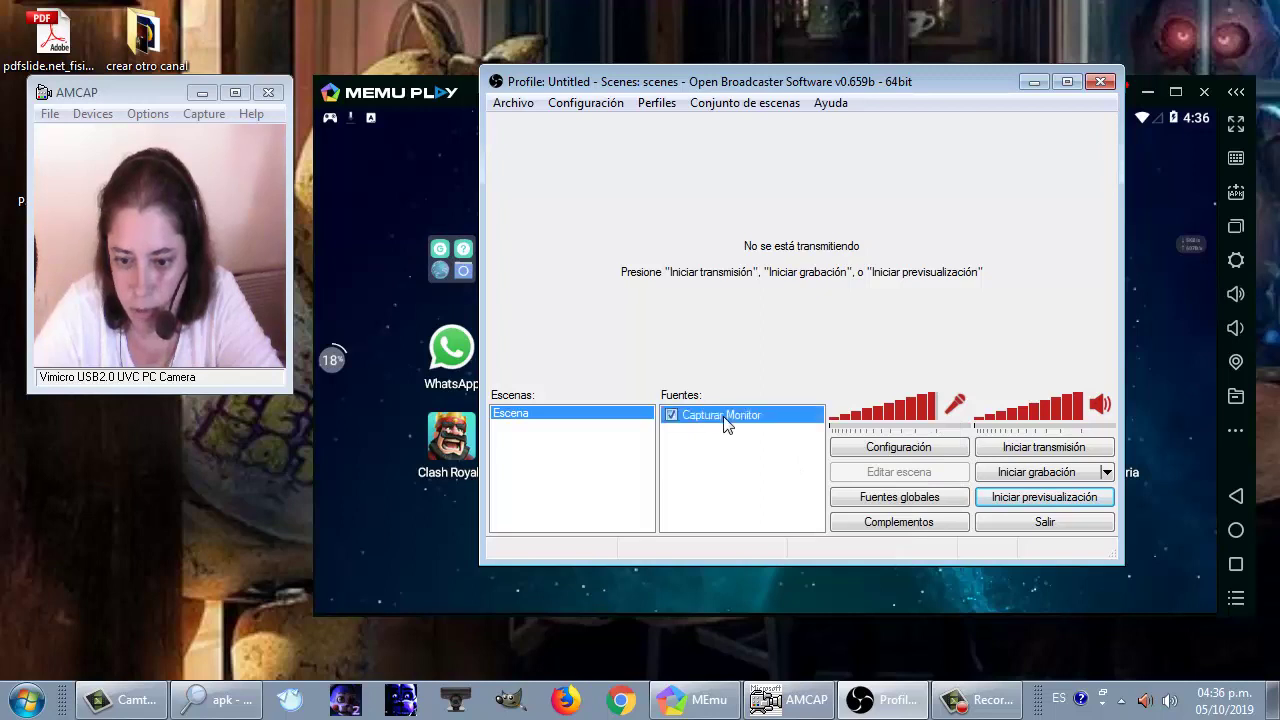
pyautogui.doubleClick(726, 425)
pyautogui.moveTo(513, 42); pyautogui.dragTo(467, 71)
pyautogui.click(900, 72)
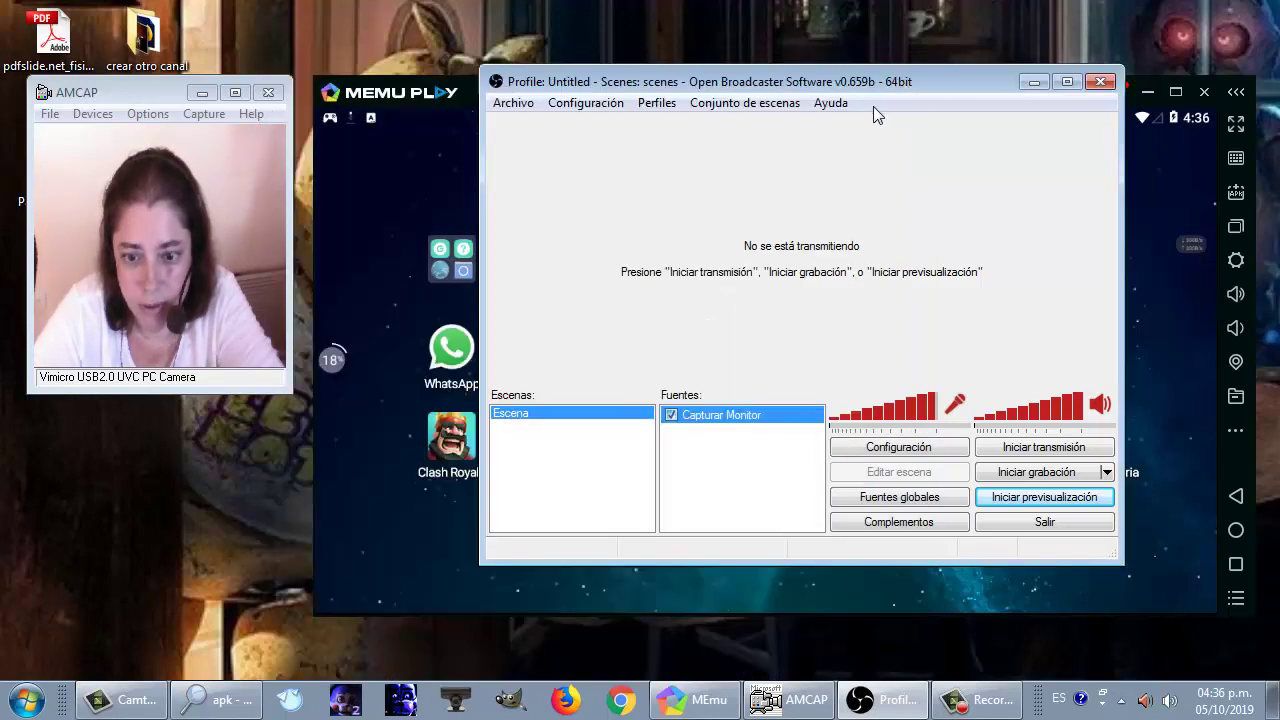
# Reduce the height of the Open Broadcaster Software window and move it over the webcam window, mostly clear of the emulator
pyautogui.moveTo(843, 88); pyautogui.dragTo(651, 138)
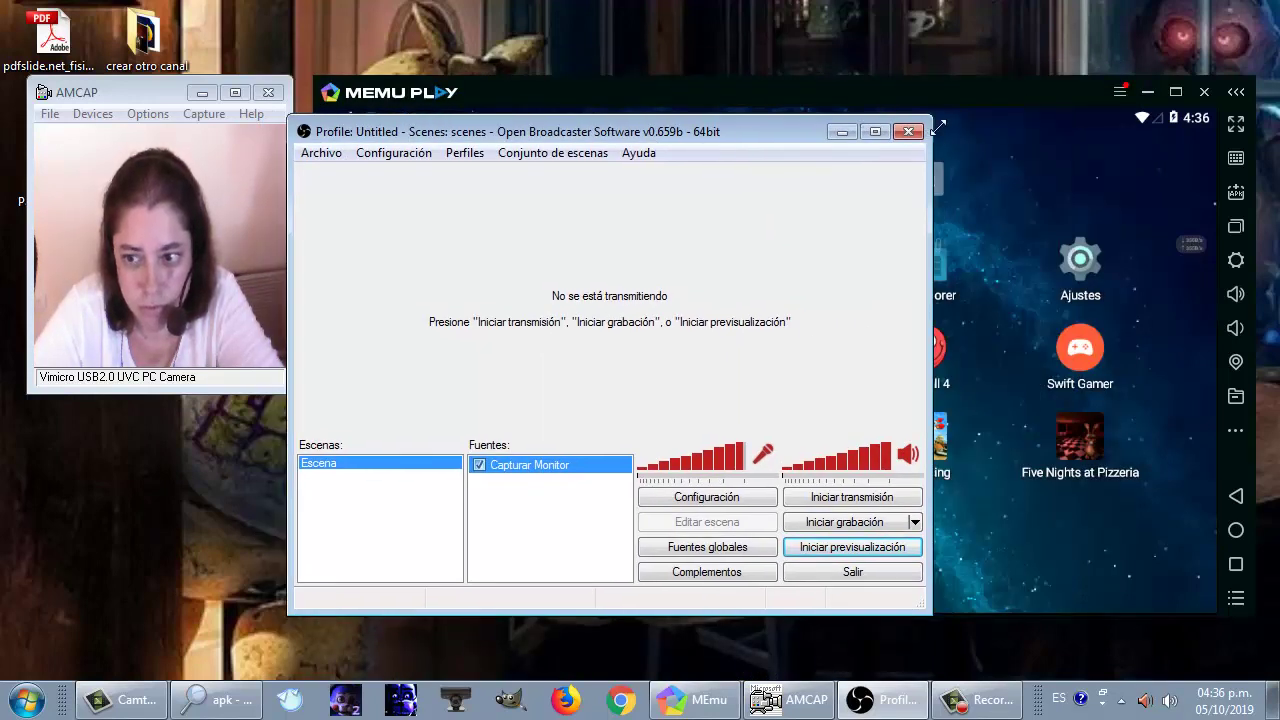
pyautogui.moveTo(938, 127); pyautogui.dragTo(936, 306)
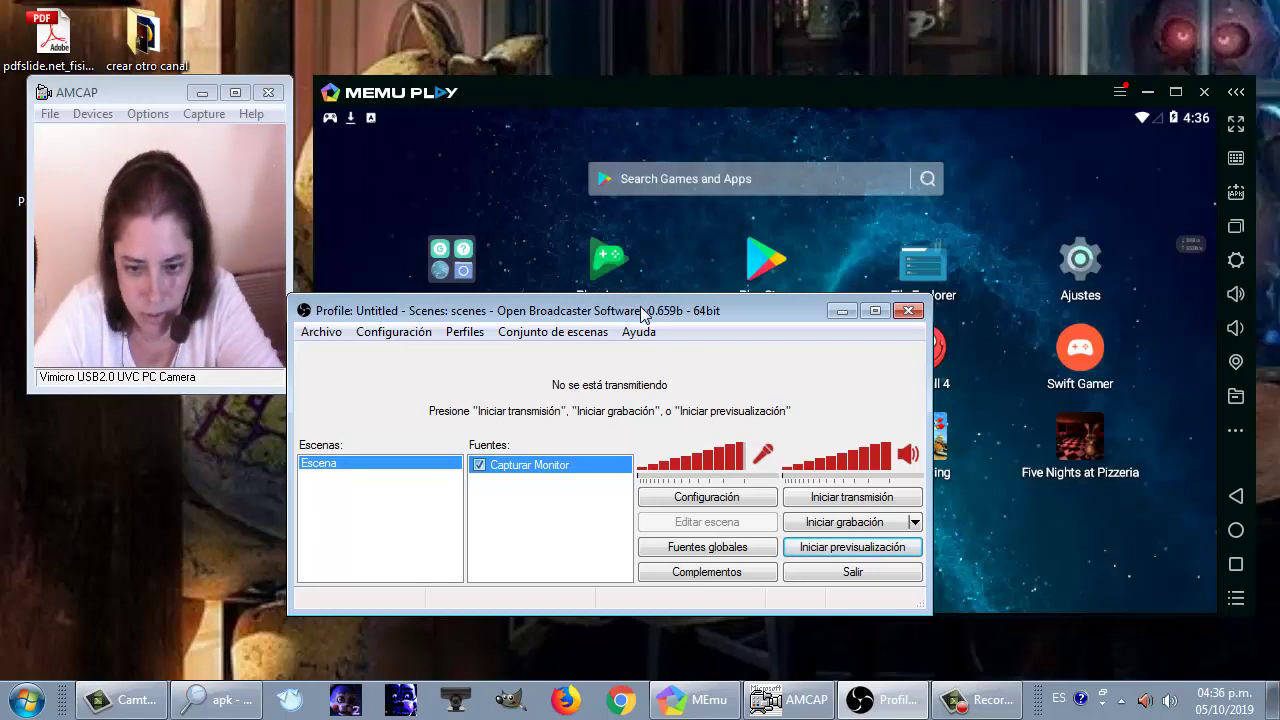
pyautogui.moveTo(643, 313); pyautogui.dragTo(148, 180)
# Enable Sub-Región in the Capturar Monitor source's properties and move the dialog away from the emulator screen
pyautogui.doubleClick(68, 330)
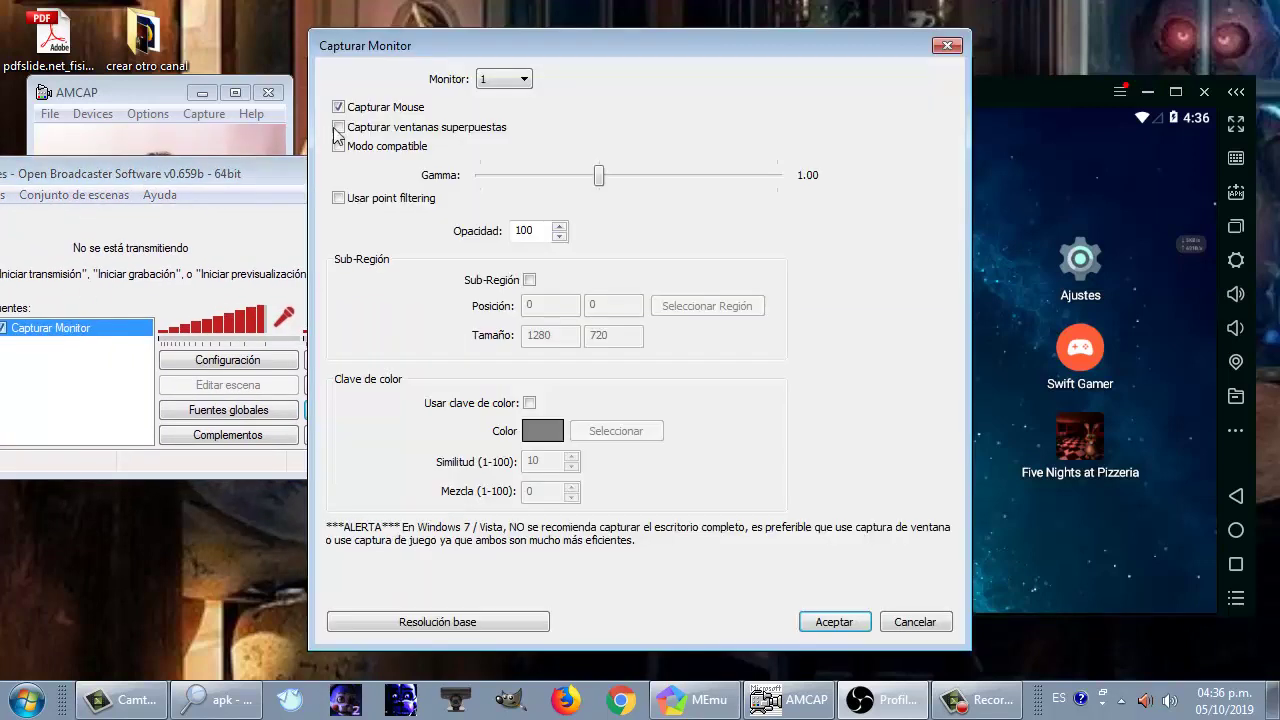
pyautogui.moveTo(480, 55); pyautogui.dragTo(224, 77)
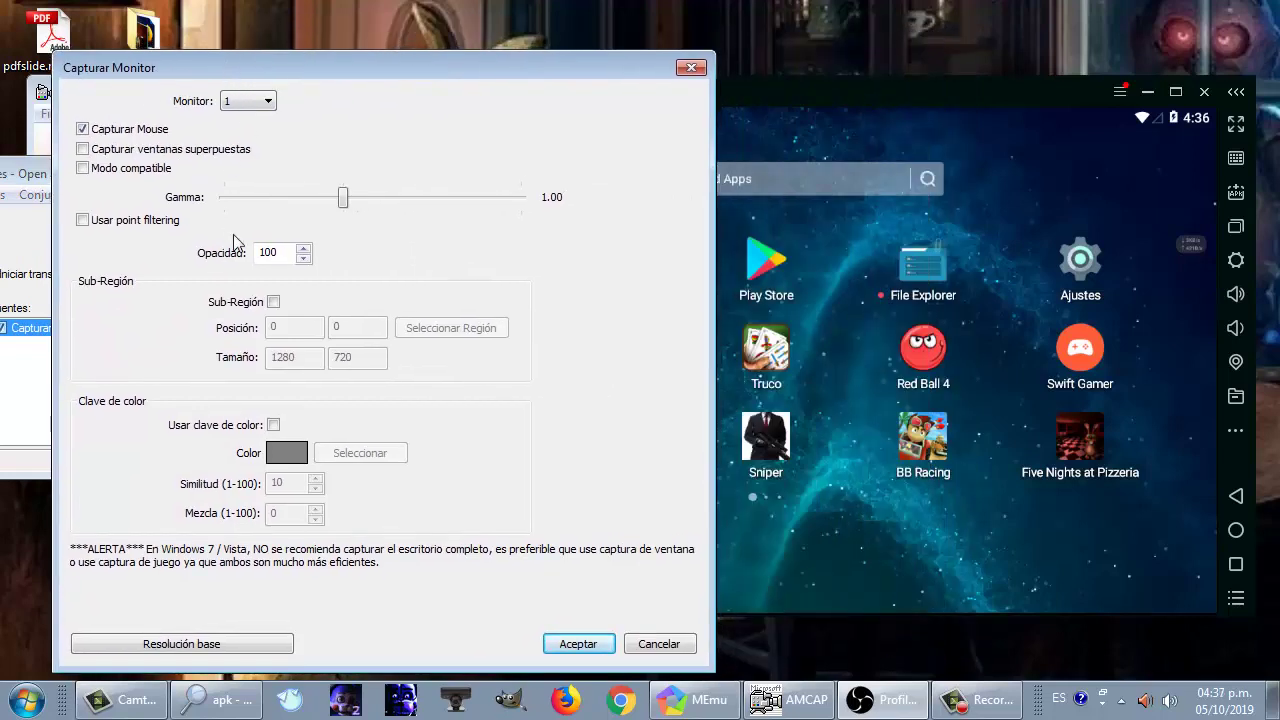
pyautogui.click(271, 303)
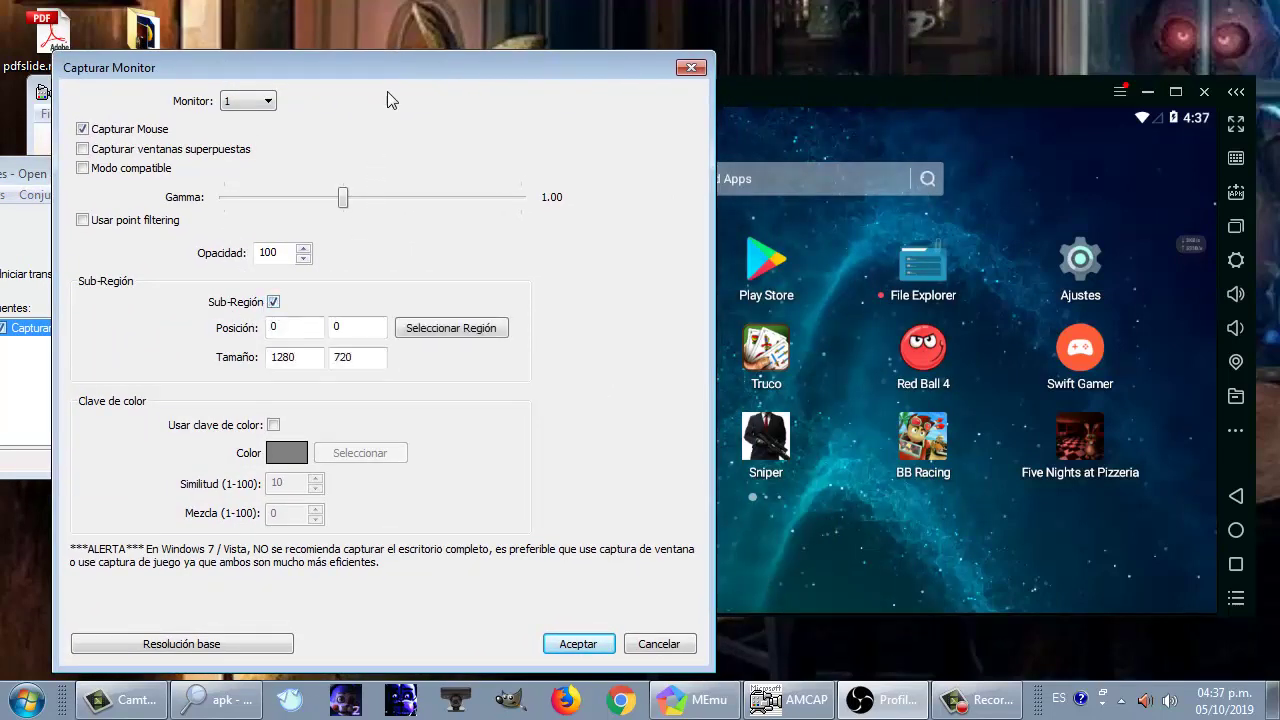
pyautogui.moveTo(390, 68); pyautogui.dragTo(144, 68)
pyautogui.moveTo(237, 68); pyautogui.dragTo(150, 31)
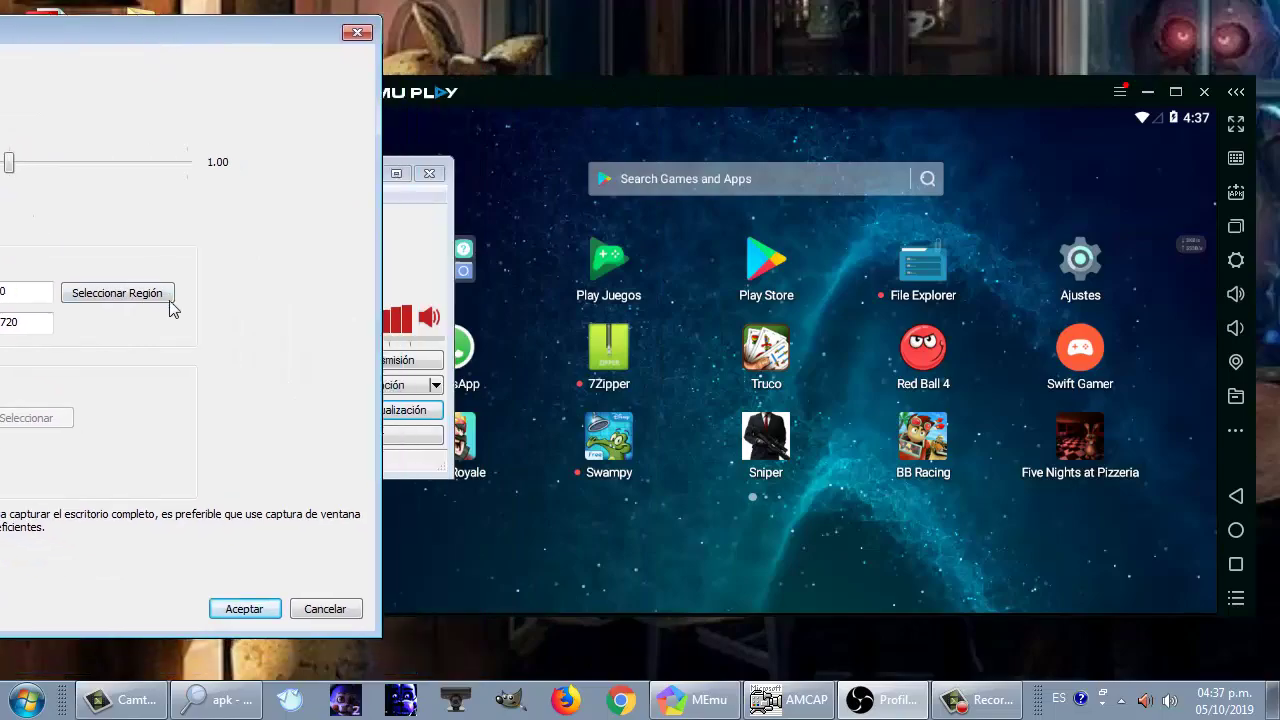
# Select a capture region over the emulator screen, starting at about Y 127, about 490 pixels high, and ending at the screen's right edge
pyautogui.click(165, 298)
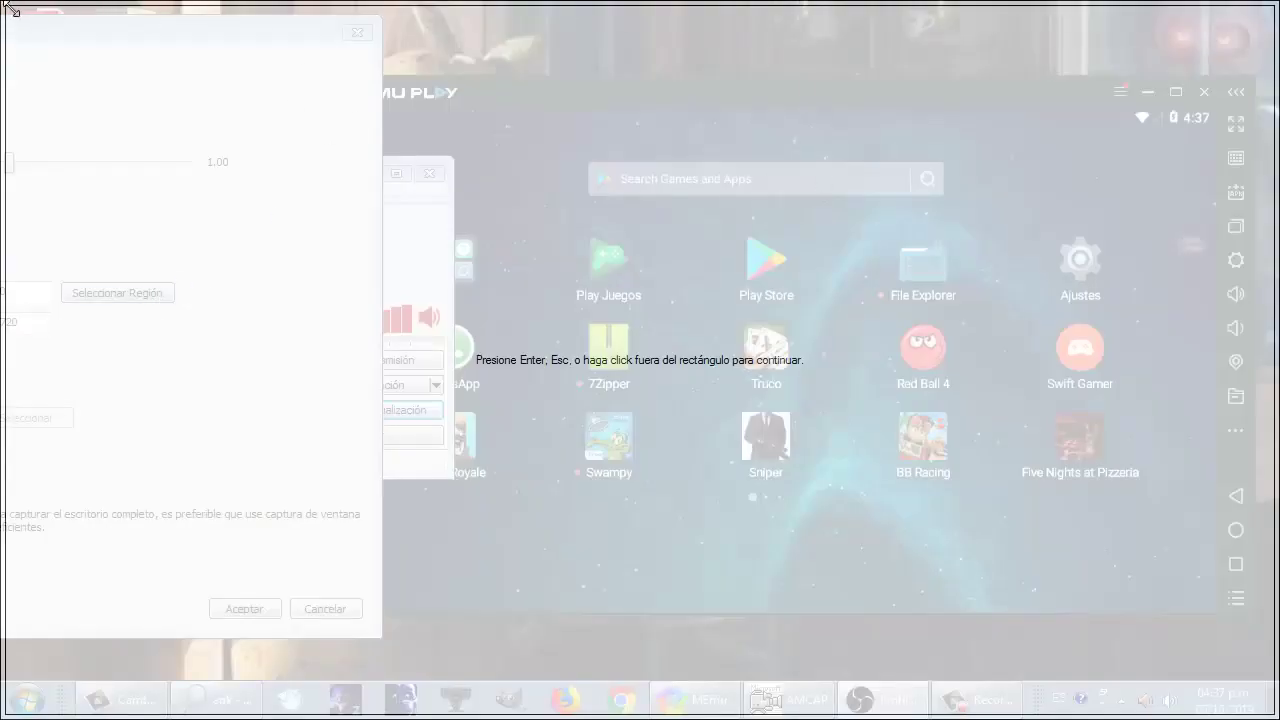
pyautogui.moveTo(12, 10); pyautogui.dragTo(385, 137)
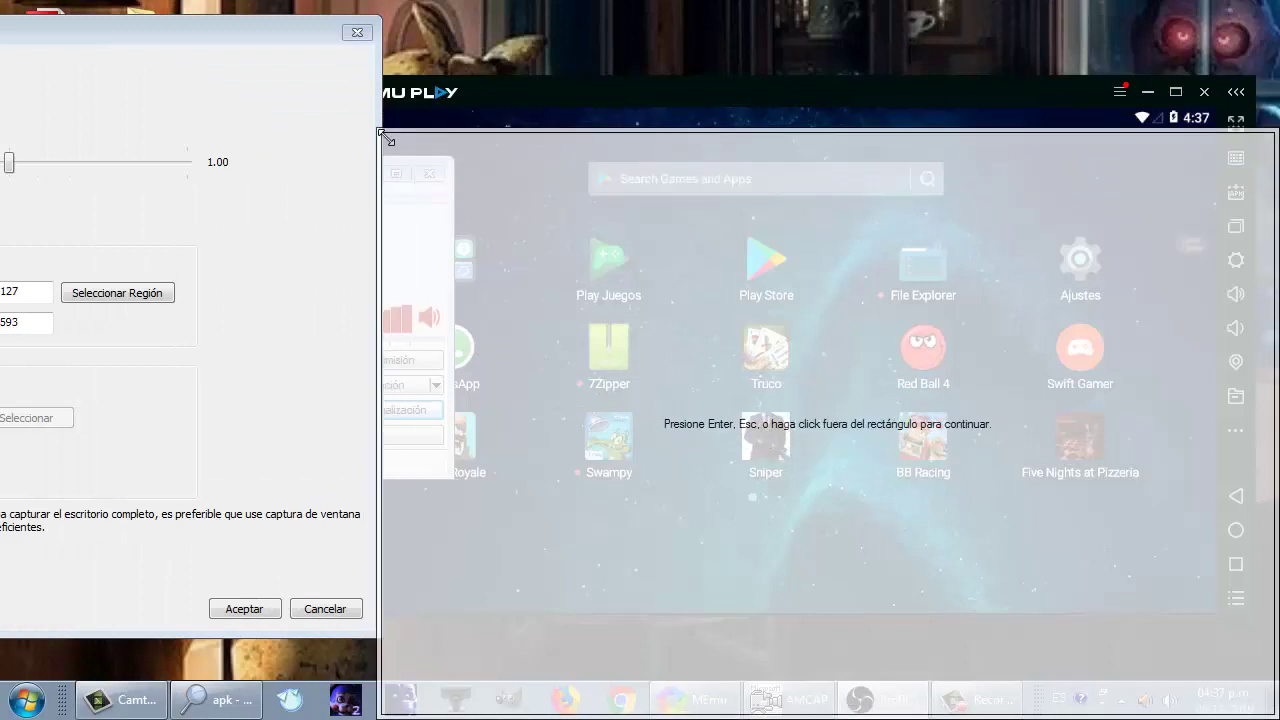
pyautogui.moveTo(720, 714); pyautogui.dragTo(709, 625)
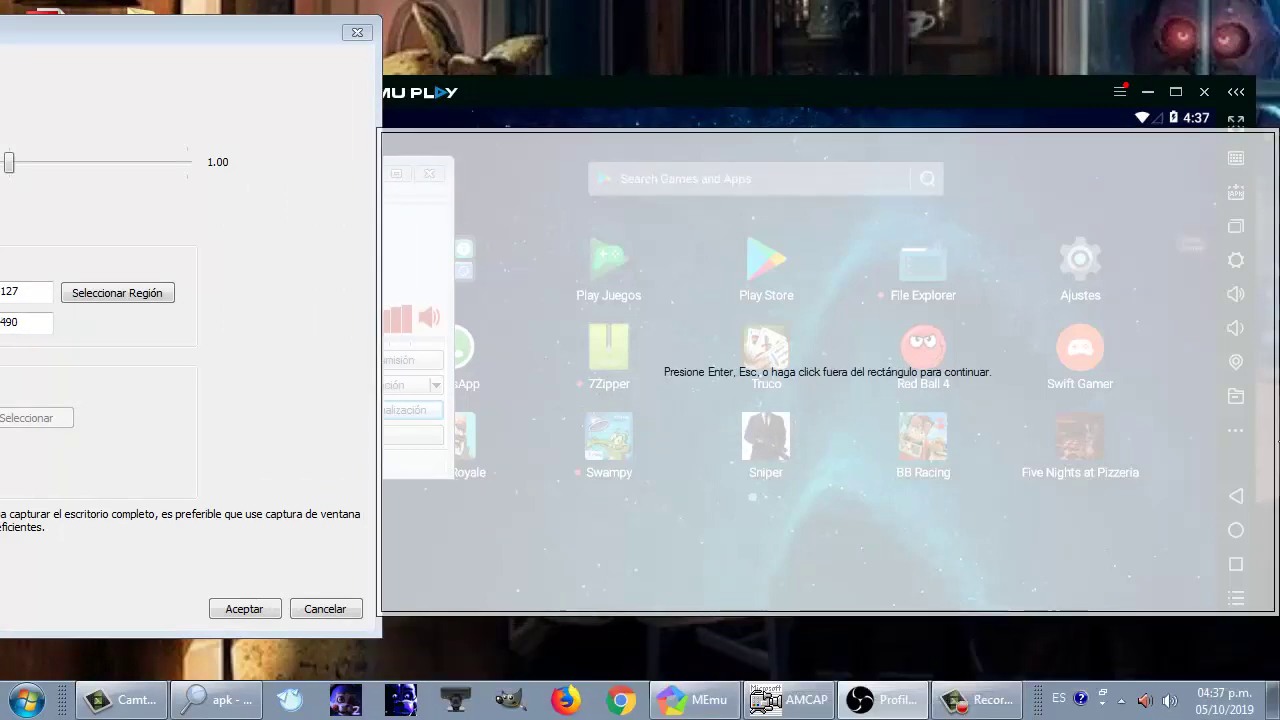
pyautogui.moveTo(1277, 440); pyautogui.dragTo(1221, 440)
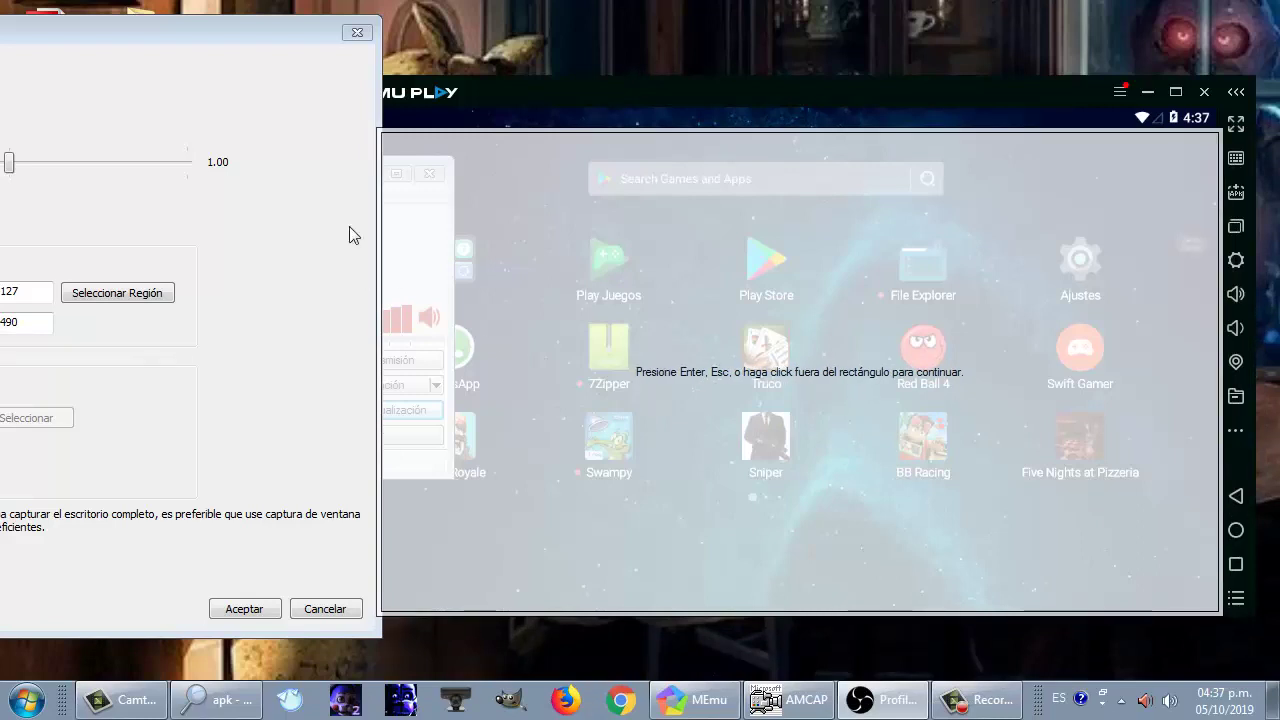
# Reopen the capture region selection and extend the region's left edge to the emulator's left edge
pyautogui.moveTo(278, 38); pyautogui.dragTo(143, 40)
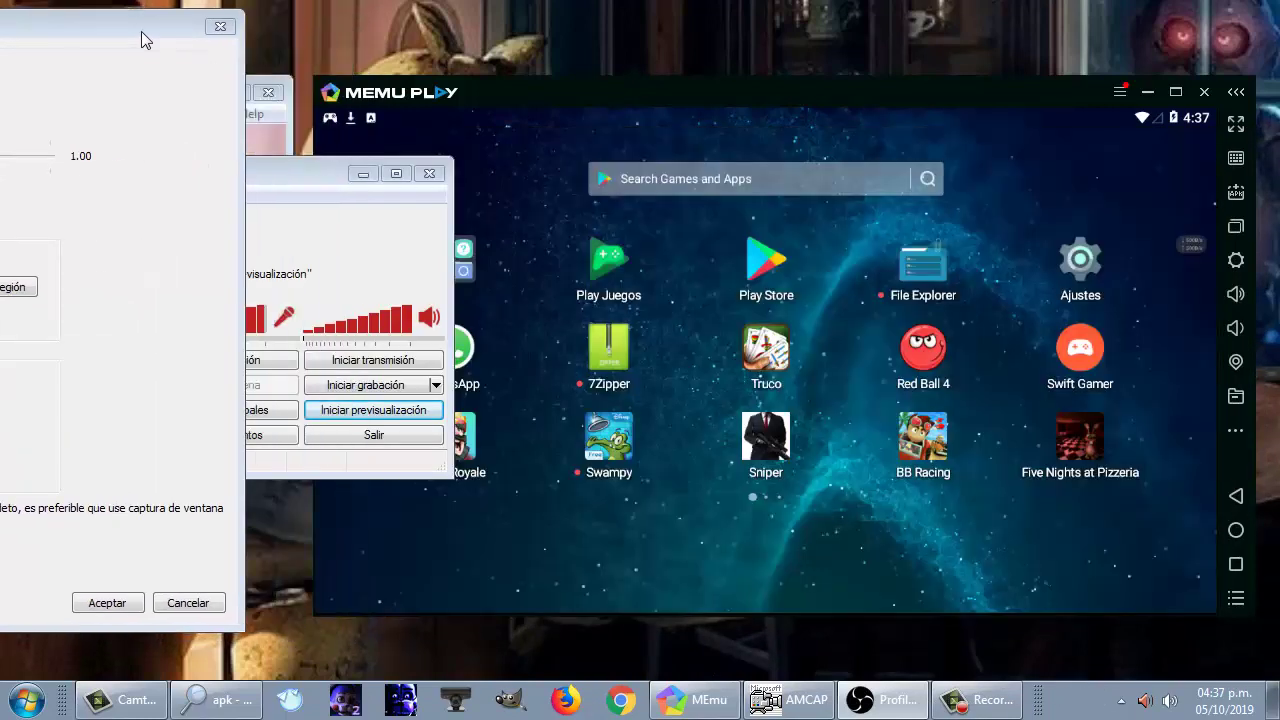
pyautogui.click(34, 288)
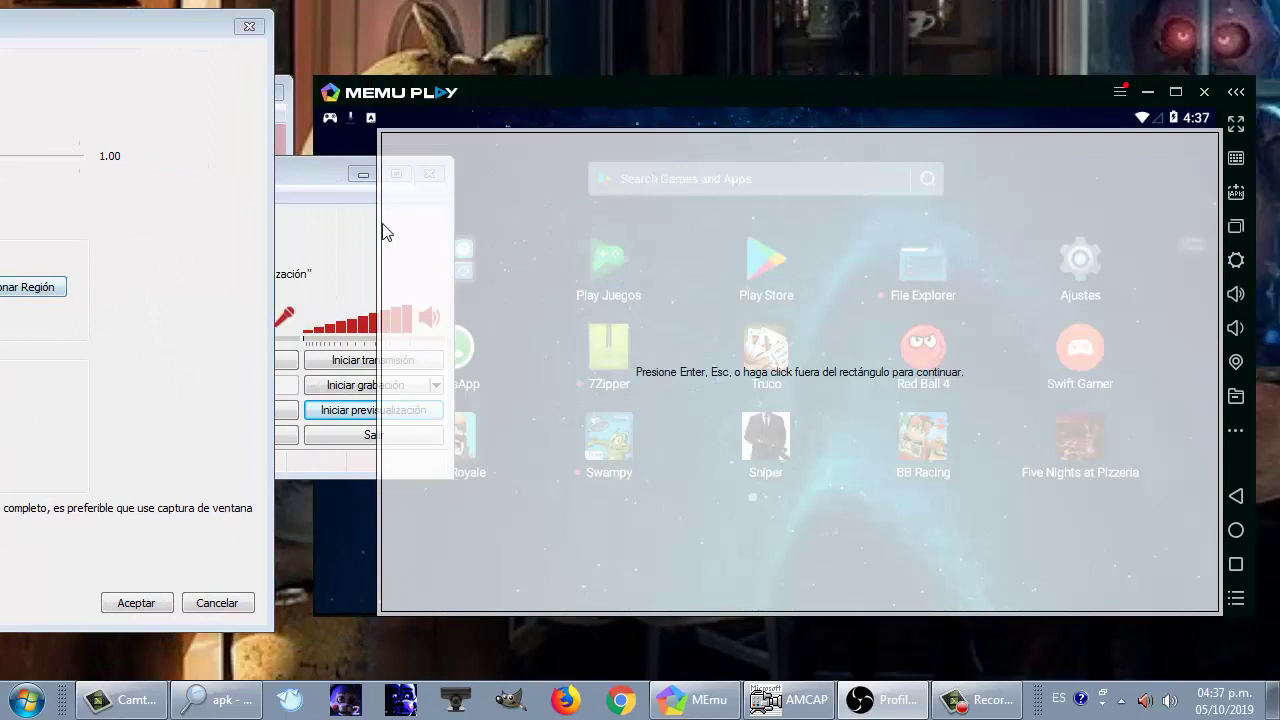
pyautogui.moveTo(381, 230); pyautogui.dragTo(323, 219)
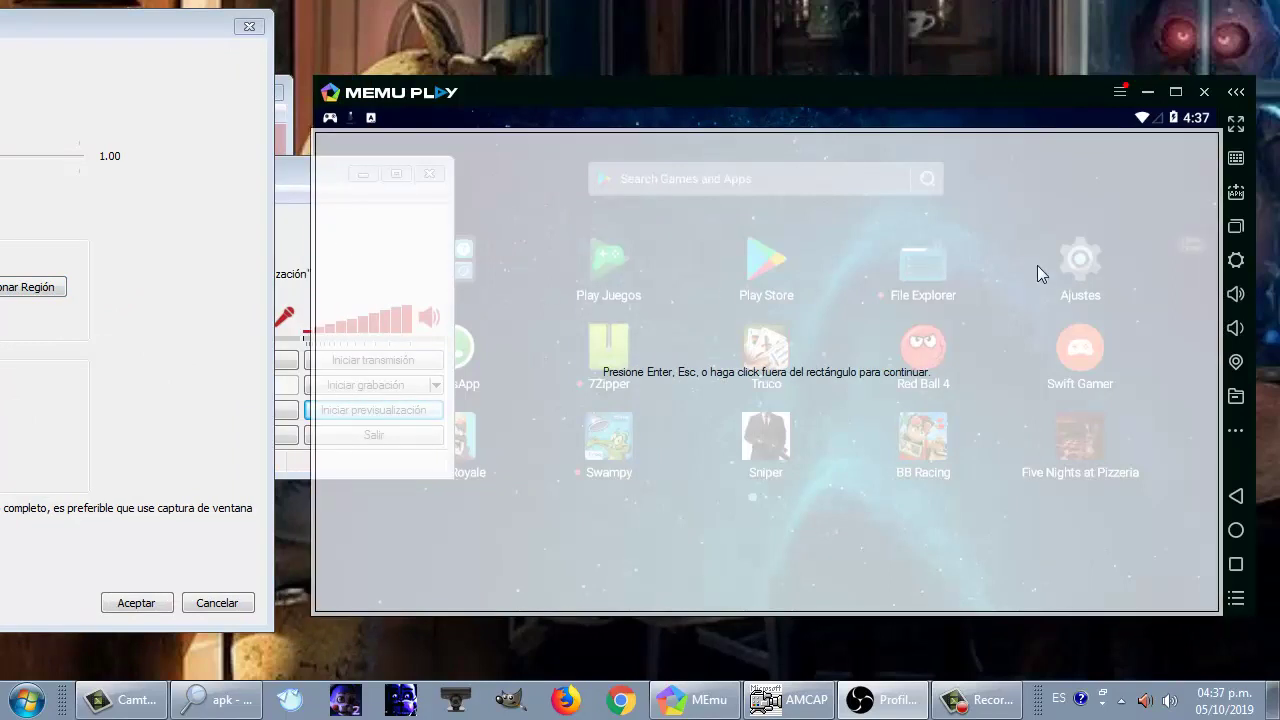
# Accept the Capturar Monitor region and properties, start the preview, and show it in an enlarged window over the emulator
pyautogui.click(145, 612)
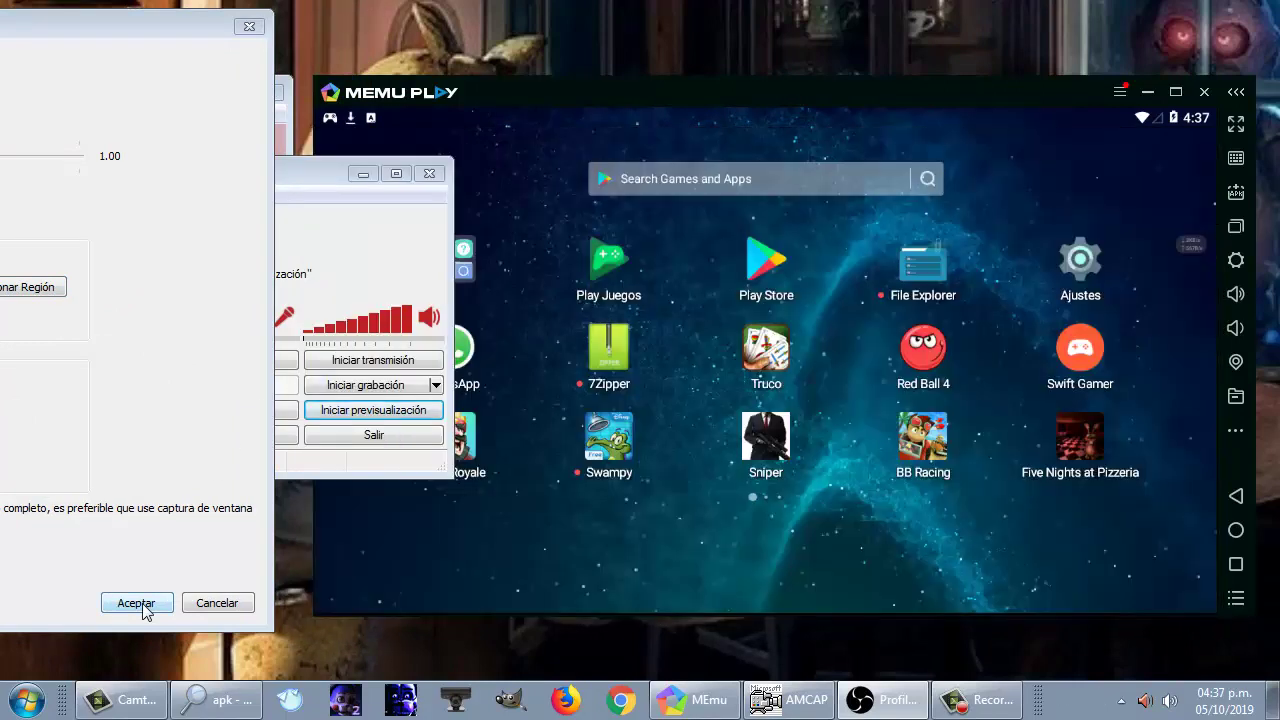
pyautogui.click(136, 603)
pyautogui.click(353, 405)
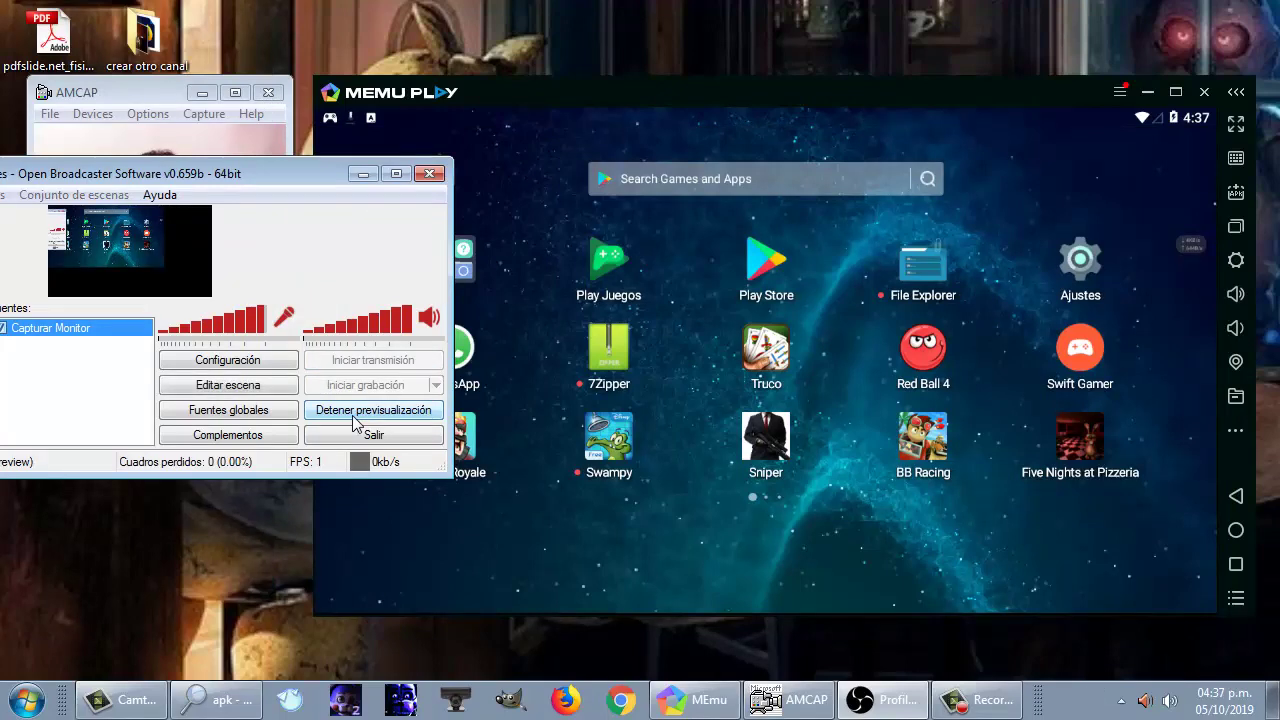
pyautogui.moveTo(272, 178); pyautogui.dragTo(957, 78)
pyautogui.moveTo(893, 560); pyautogui.dragTo(918, 688)
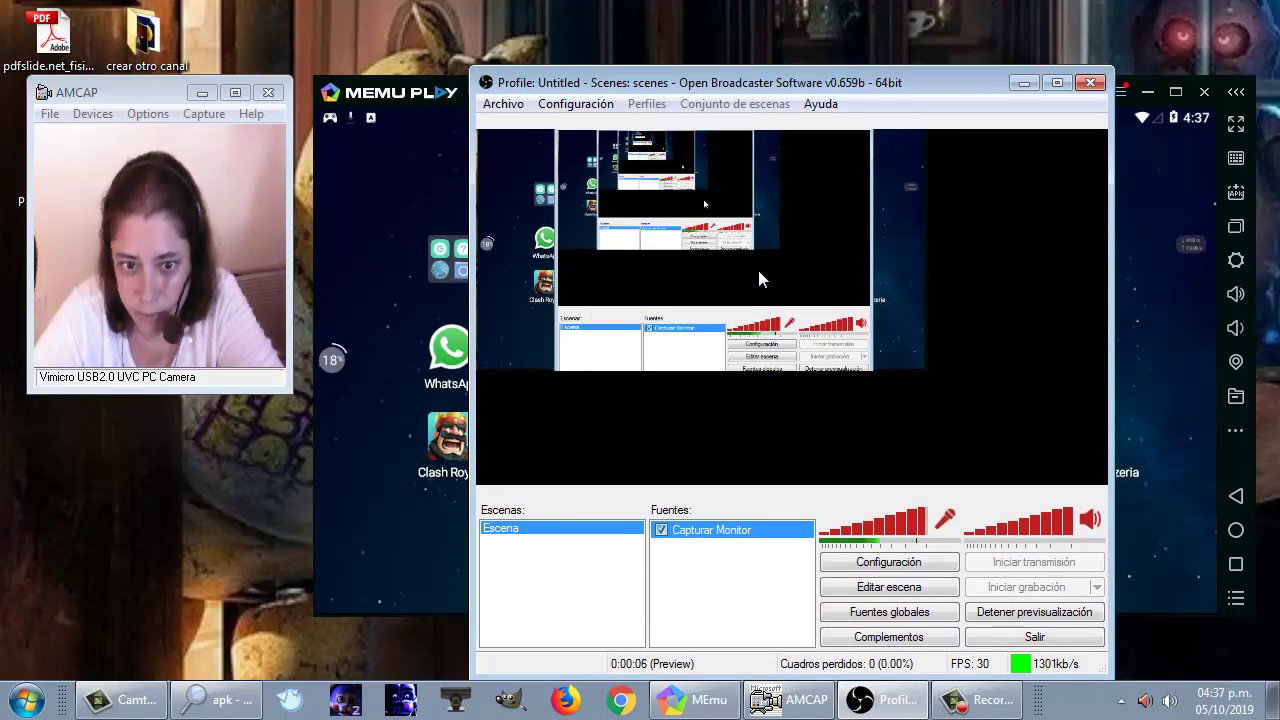
# Fit the Capturar Monitor source to the screen with Ajustar a la pantalla and stop the preview
pyautogui.rightClick(714, 532)
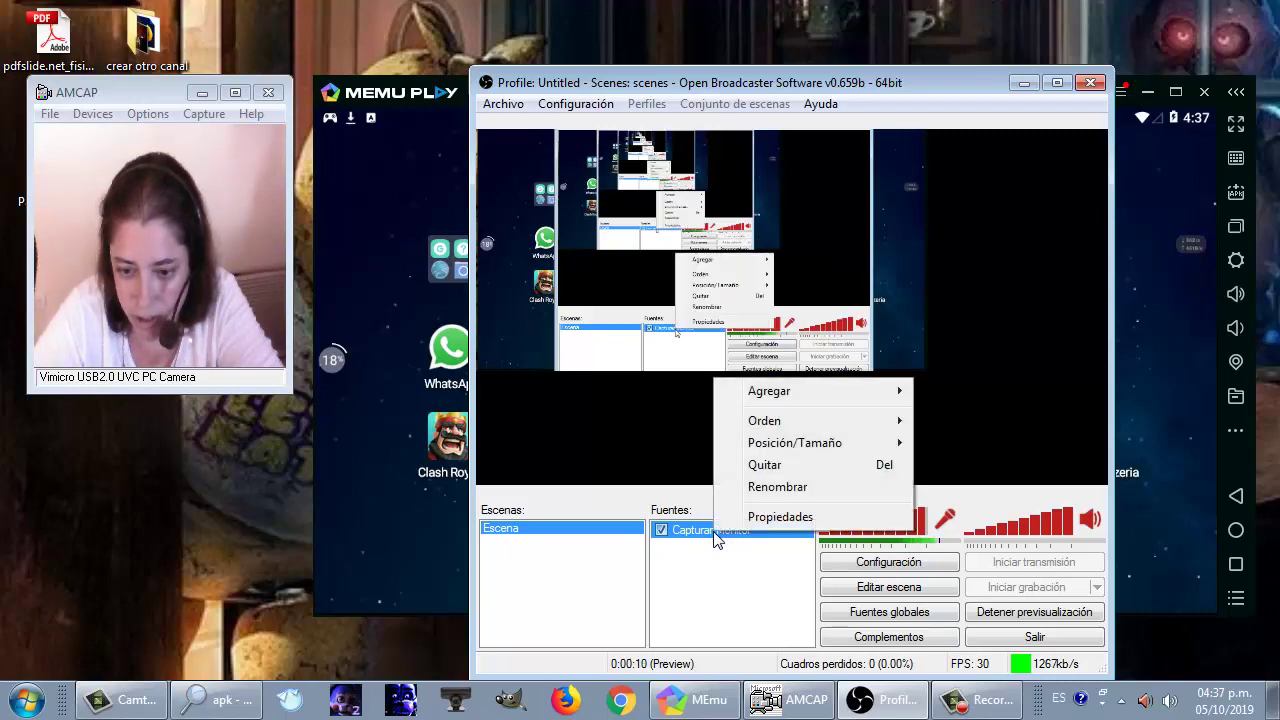
pyautogui.moveTo(792, 443)
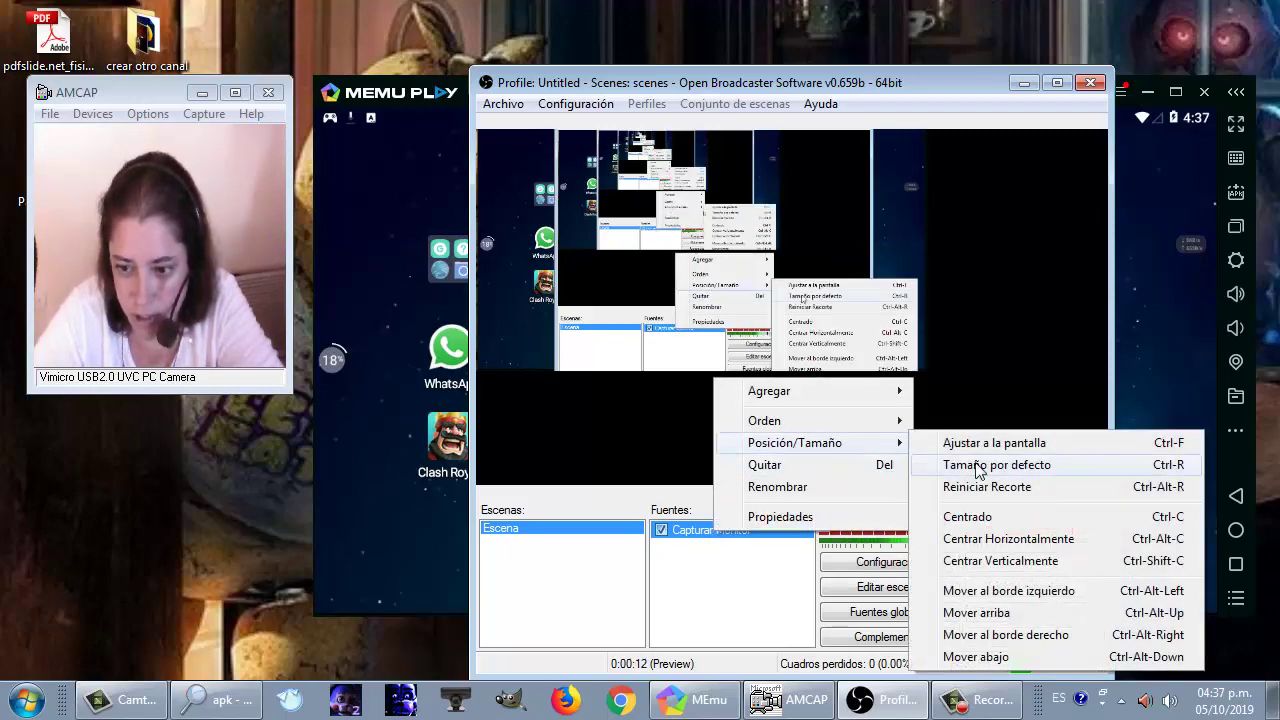
pyautogui.click(979, 450)
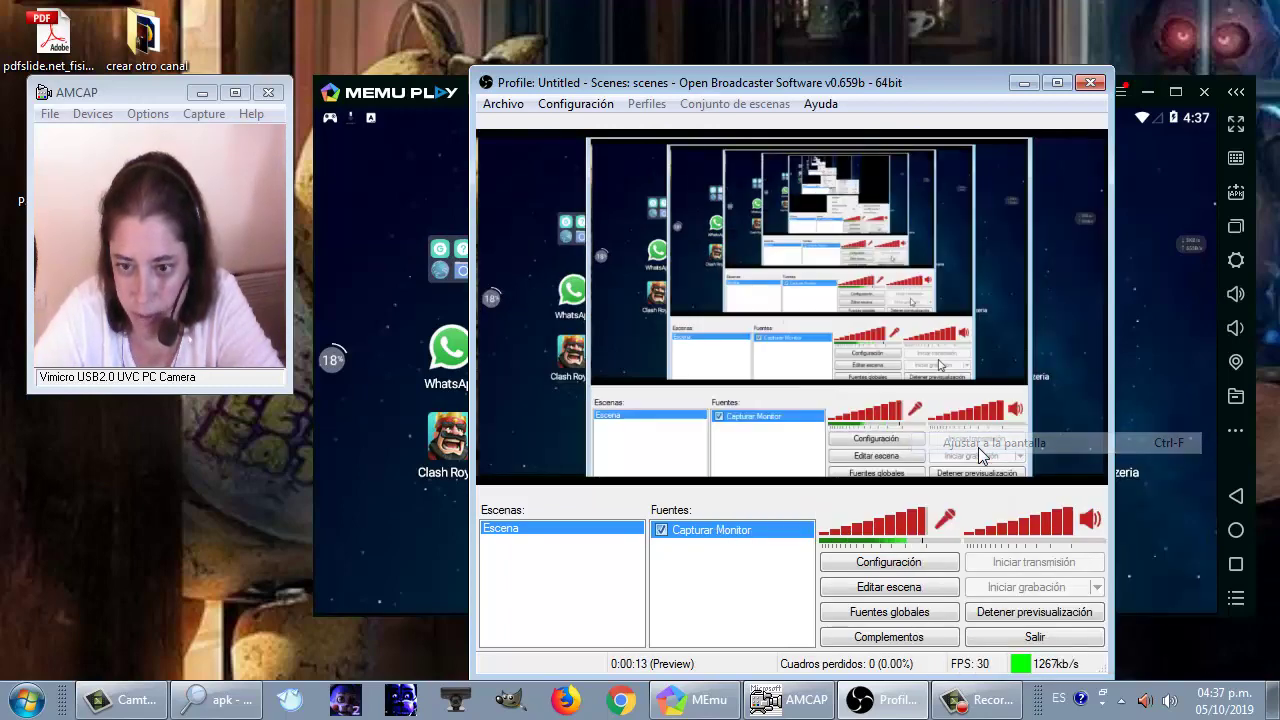
pyautogui.click(757, 600)
pyautogui.click(1009, 614)
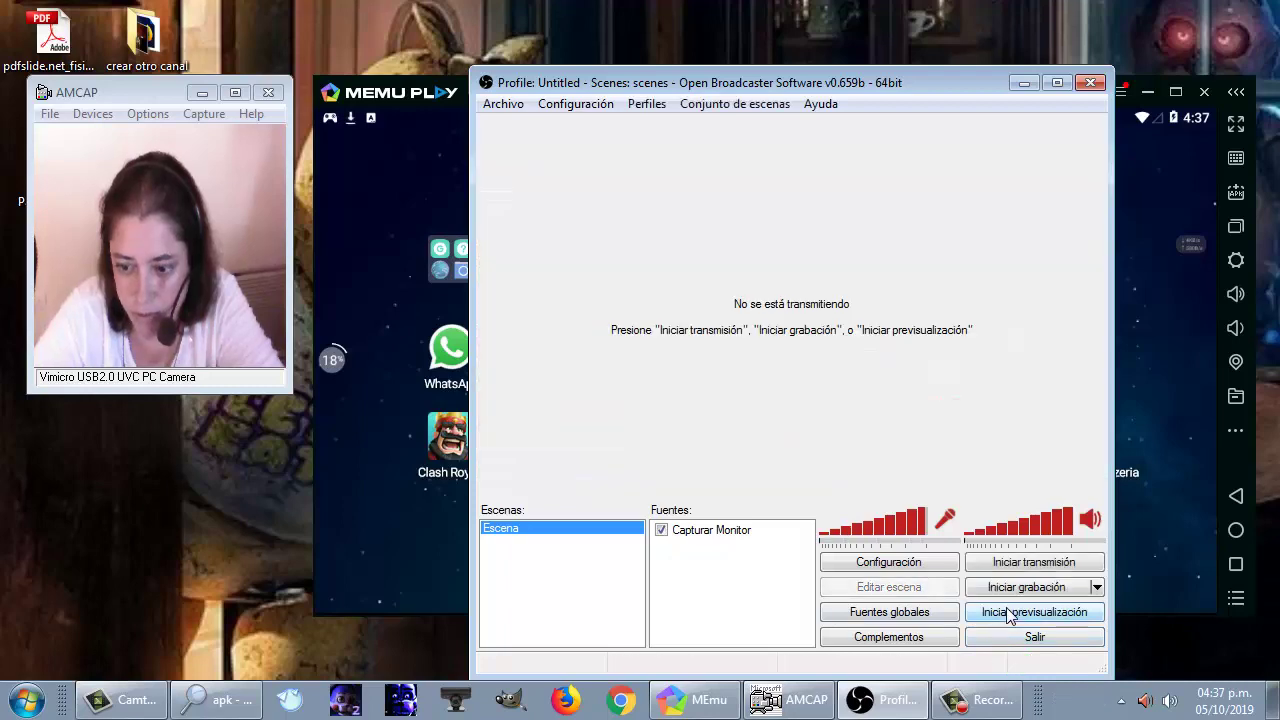
# Reduce the height of the Open Broadcaster Software window, restart the preview and place the window over the middle of the emulator
pyautogui.moveTo(671, 76); pyautogui.dragTo(570, 91)
pyautogui.click(923, 412)
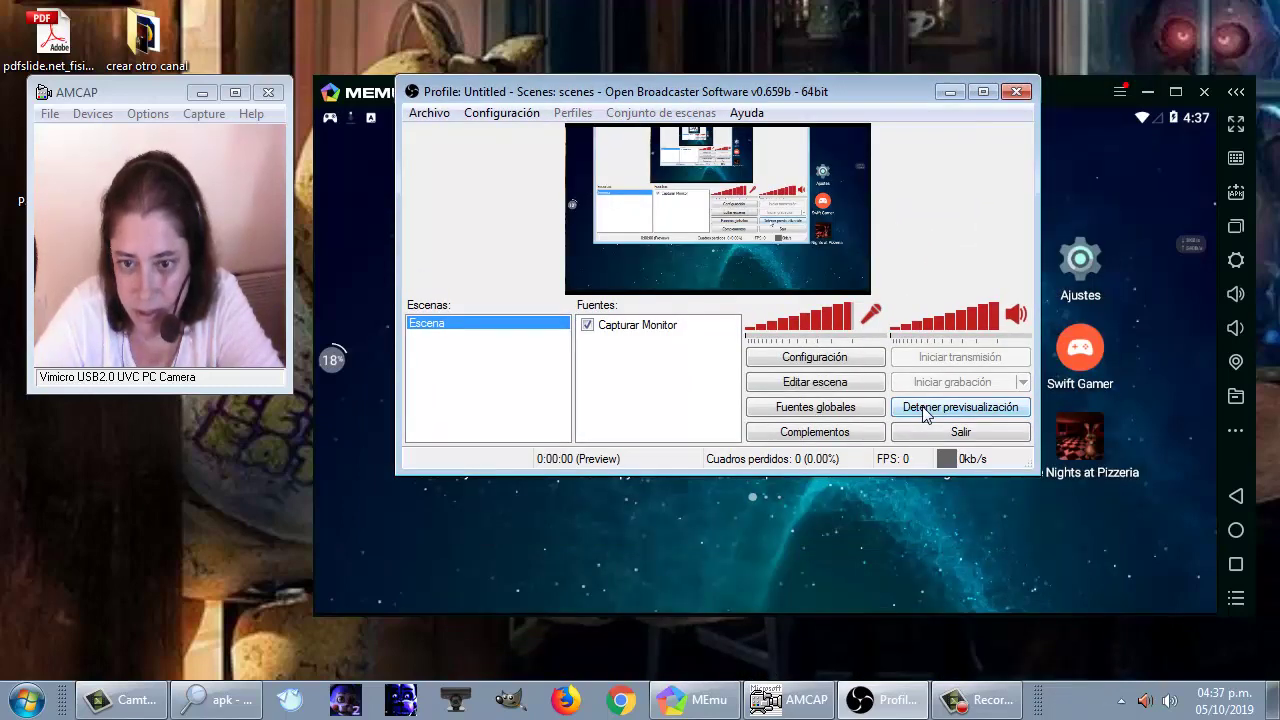
pyautogui.moveTo(722, 97); pyautogui.dragTo(754, 210)
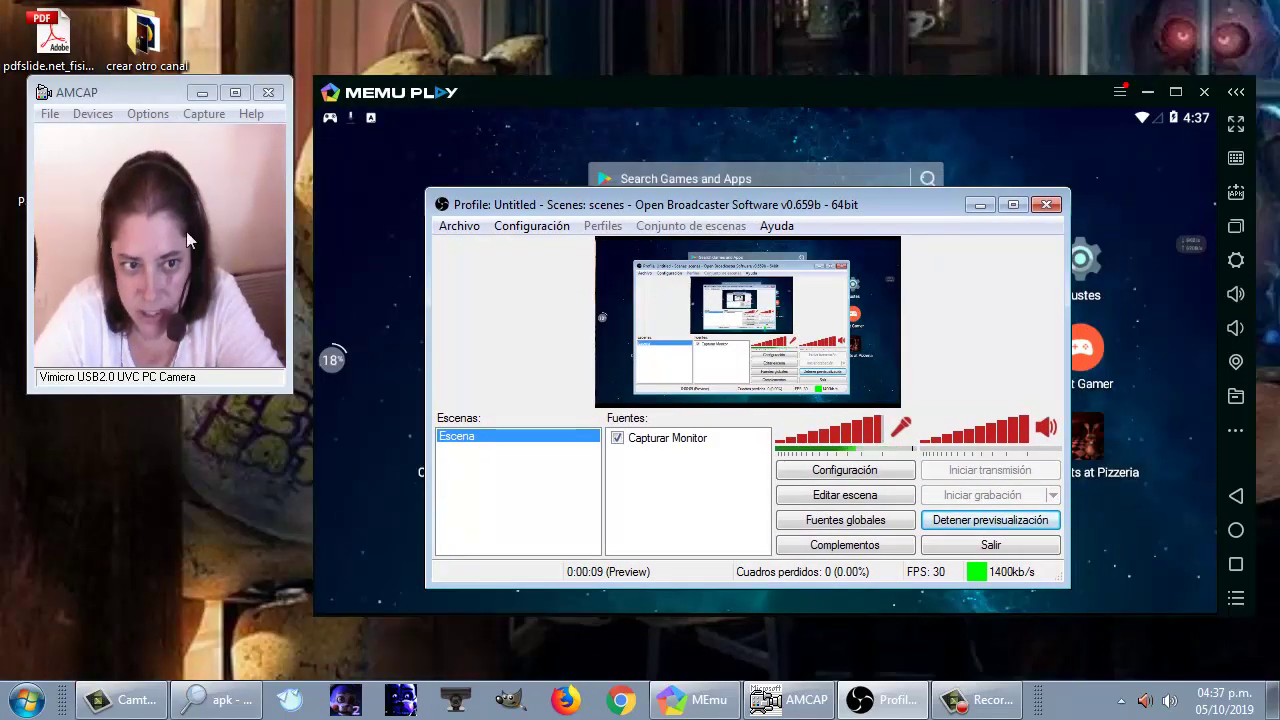
# Try to add a Dispositivo de captura de video source using the Vimicro USB2.0 UVC PC Camera
pyautogui.rightClick(659, 500)
pyautogui.moveTo(686, 508)
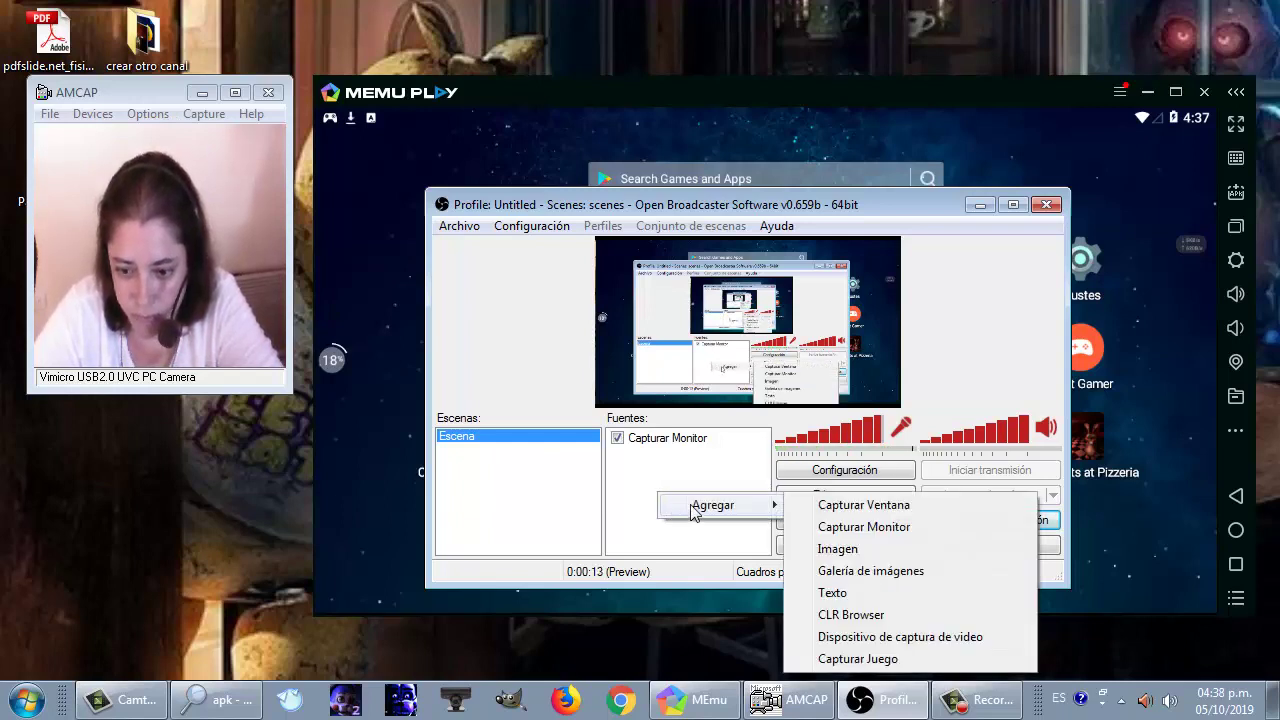
pyautogui.click(872, 638)
pyautogui.click(710, 369)
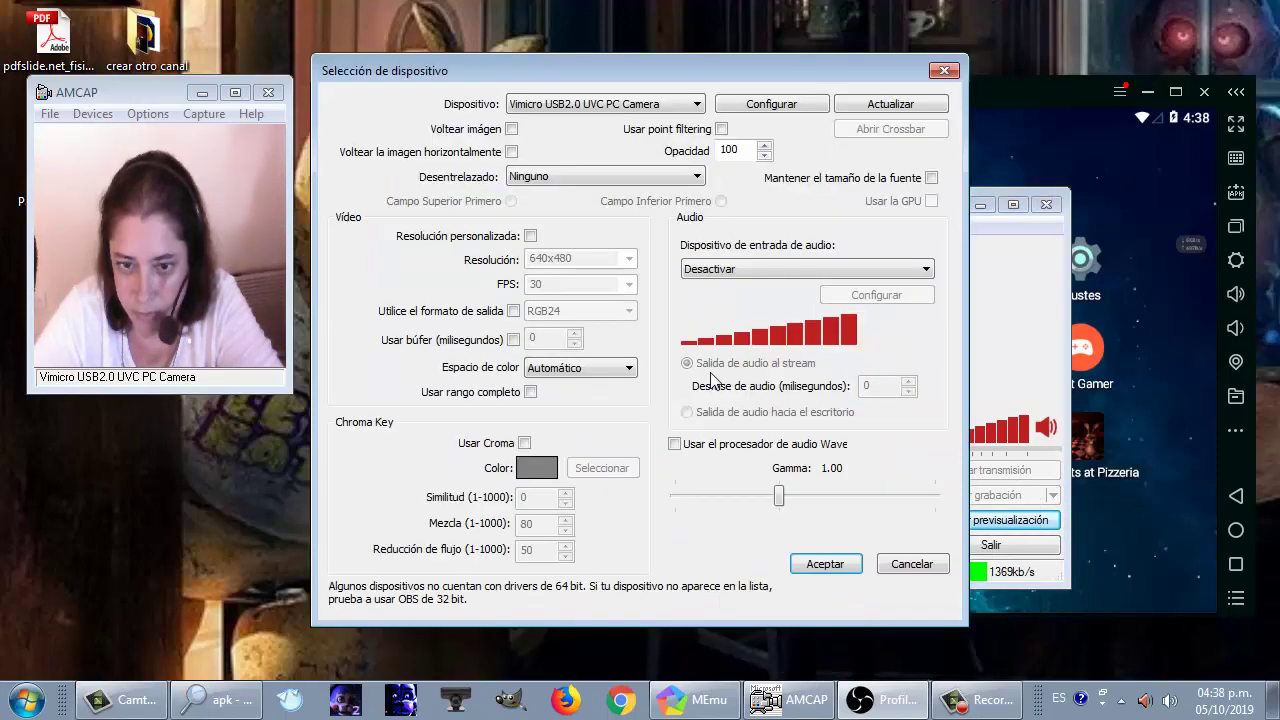
pyautogui.click(605, 104)
pyautogui.click(590, 116)
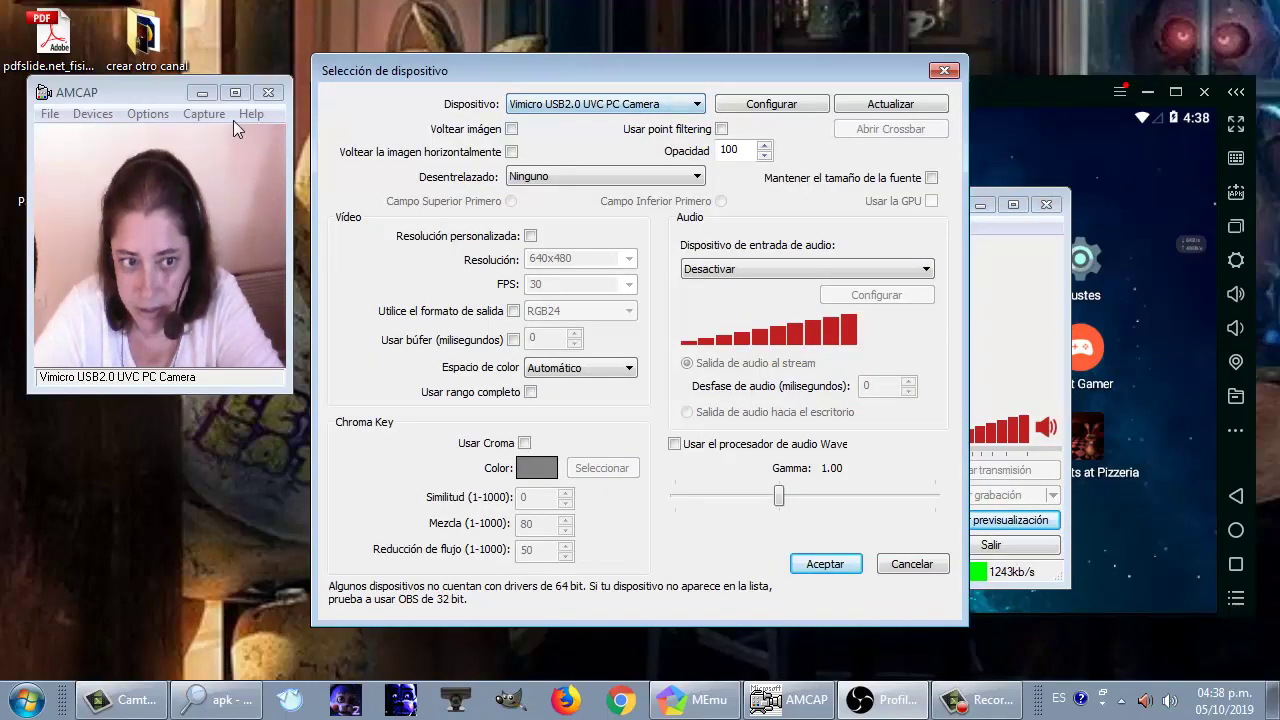
pyautogui.click(824, 564)
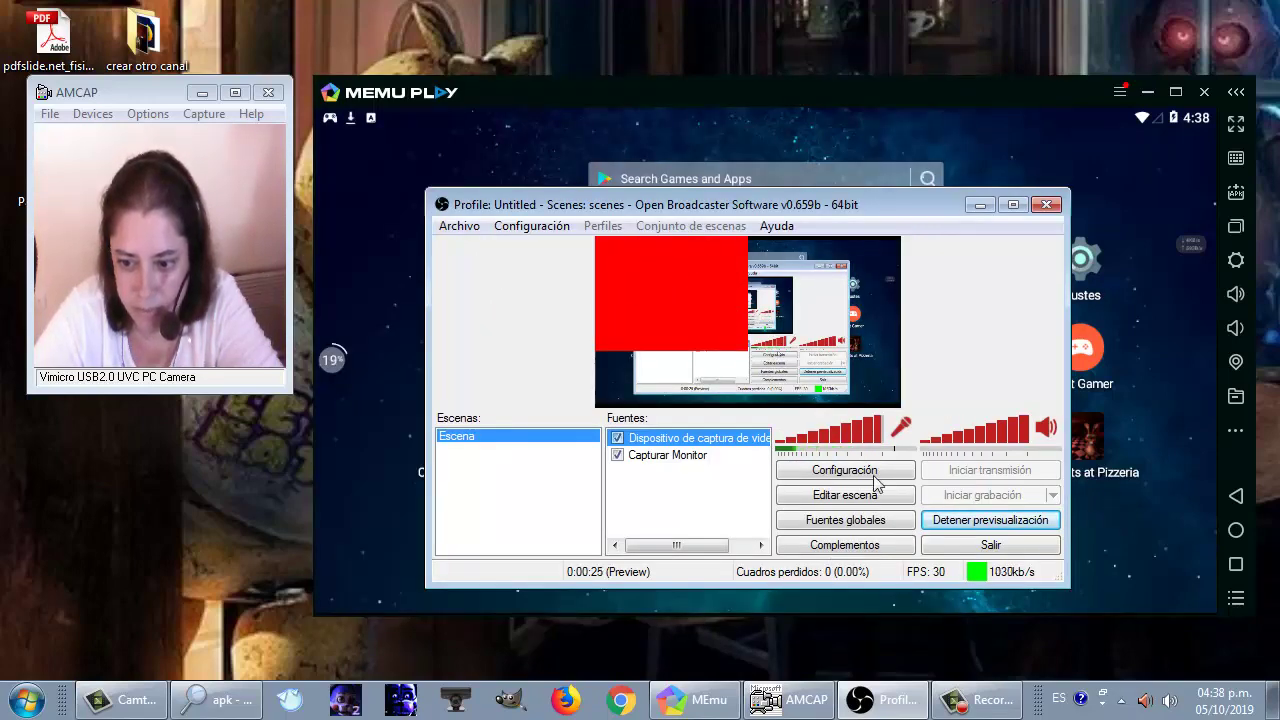
# Stop the preview and remove the Dispositivo de captura de video source from the scene
pyautogui.click(957, 521)
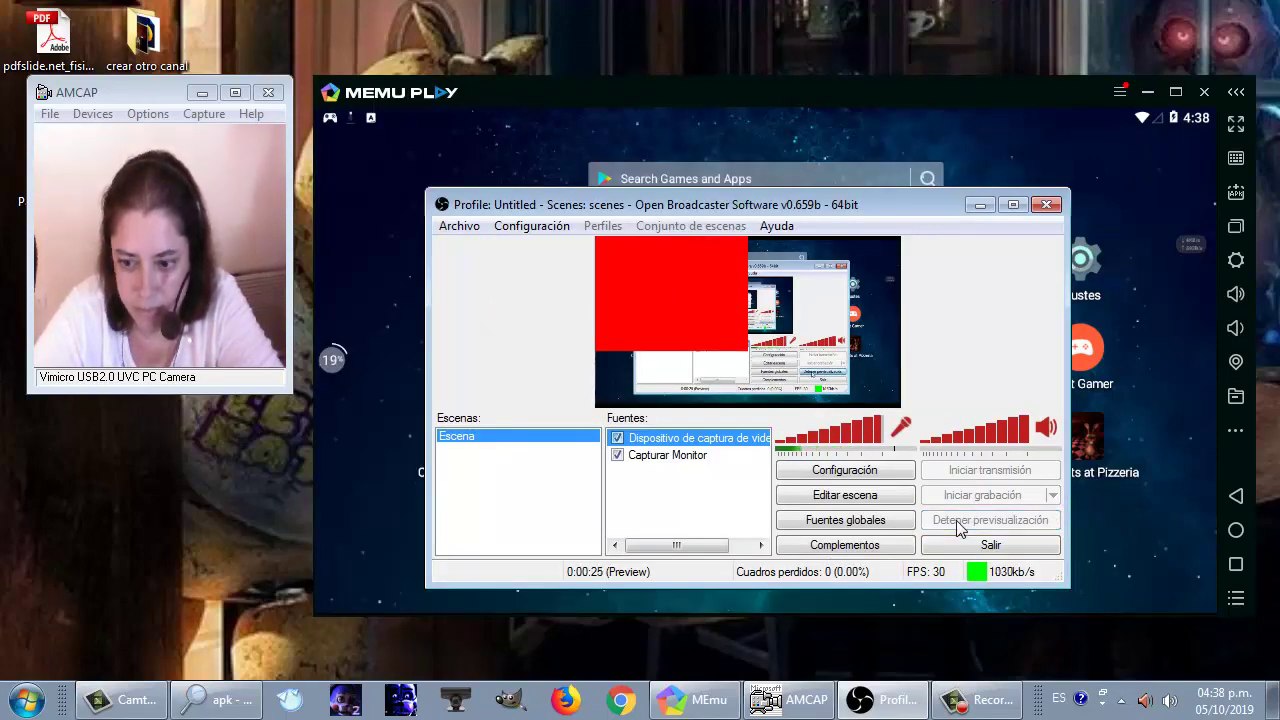
pyautogui.rightClick(669, 440)
pyautogui.click(743, 523)
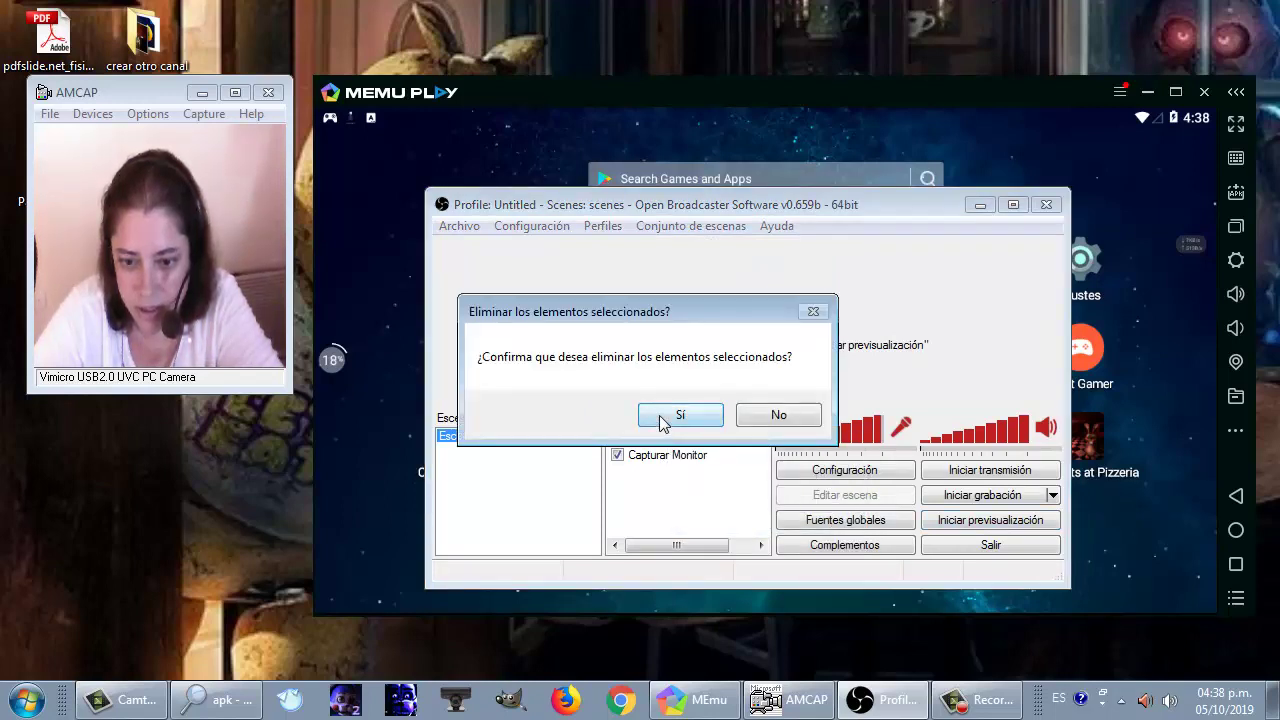
pyautogui.click(676, 414)
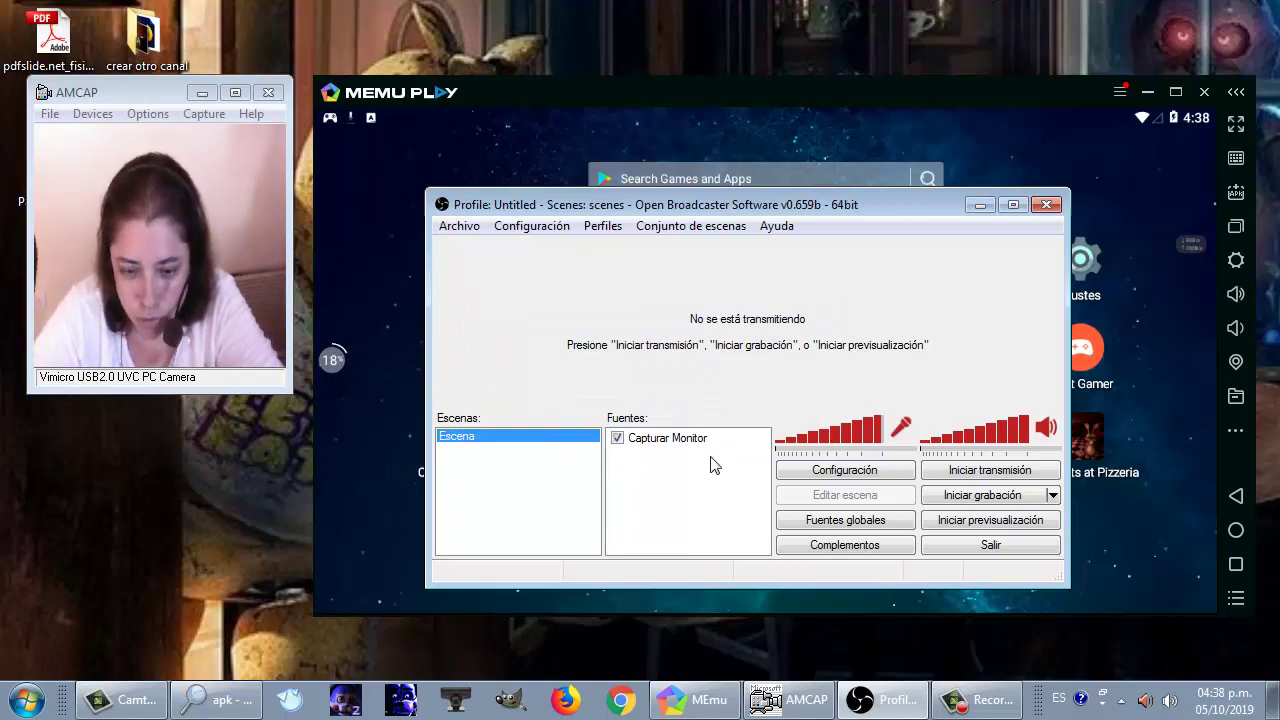
# Add a Capturar Ventana source with its default name that captures the inner area of the AMCAP window
pyautogui.rightClick(647, 494)
pyautogui.moveTo(681, 507)
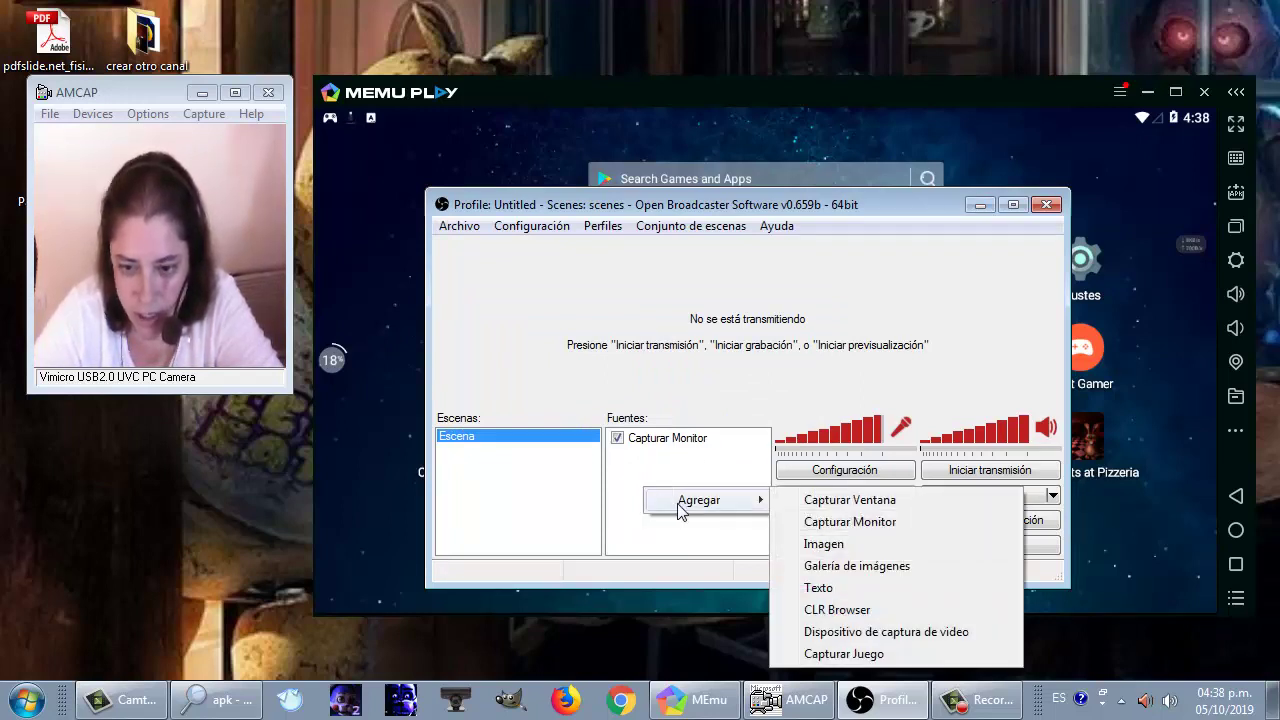
pyautogui.click(840, 500)
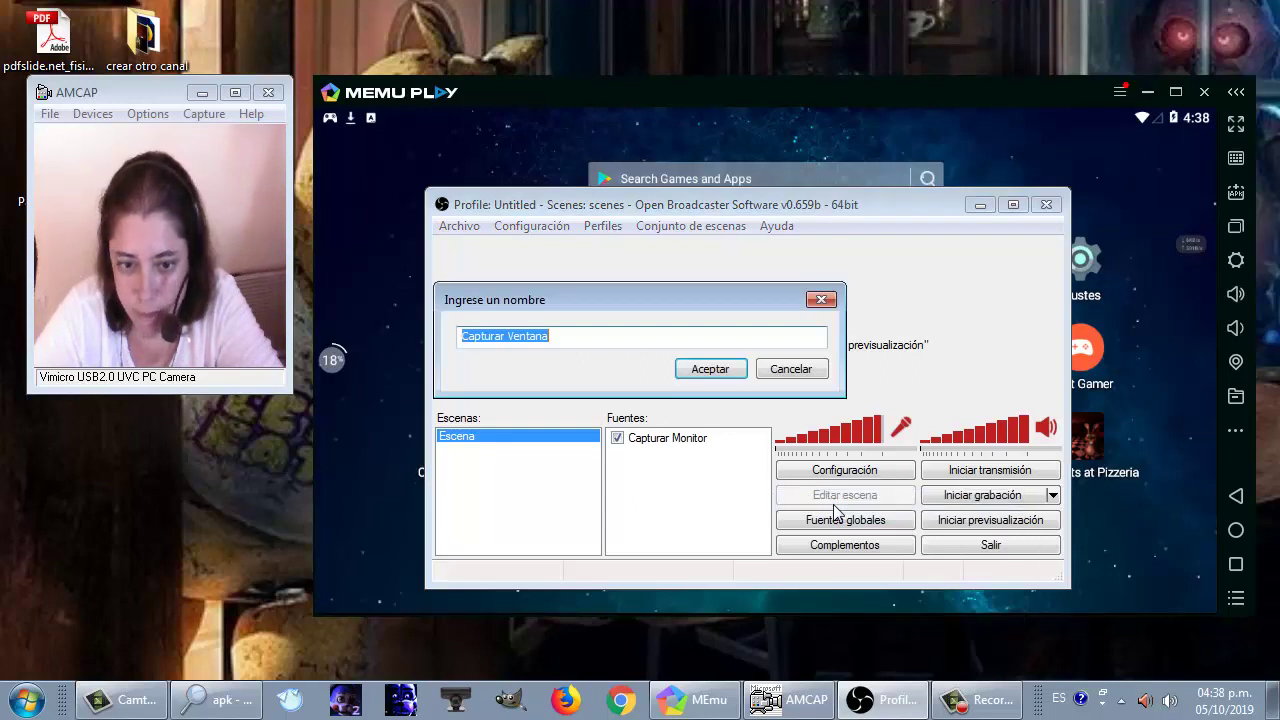
pyautogui.click(727, 369)
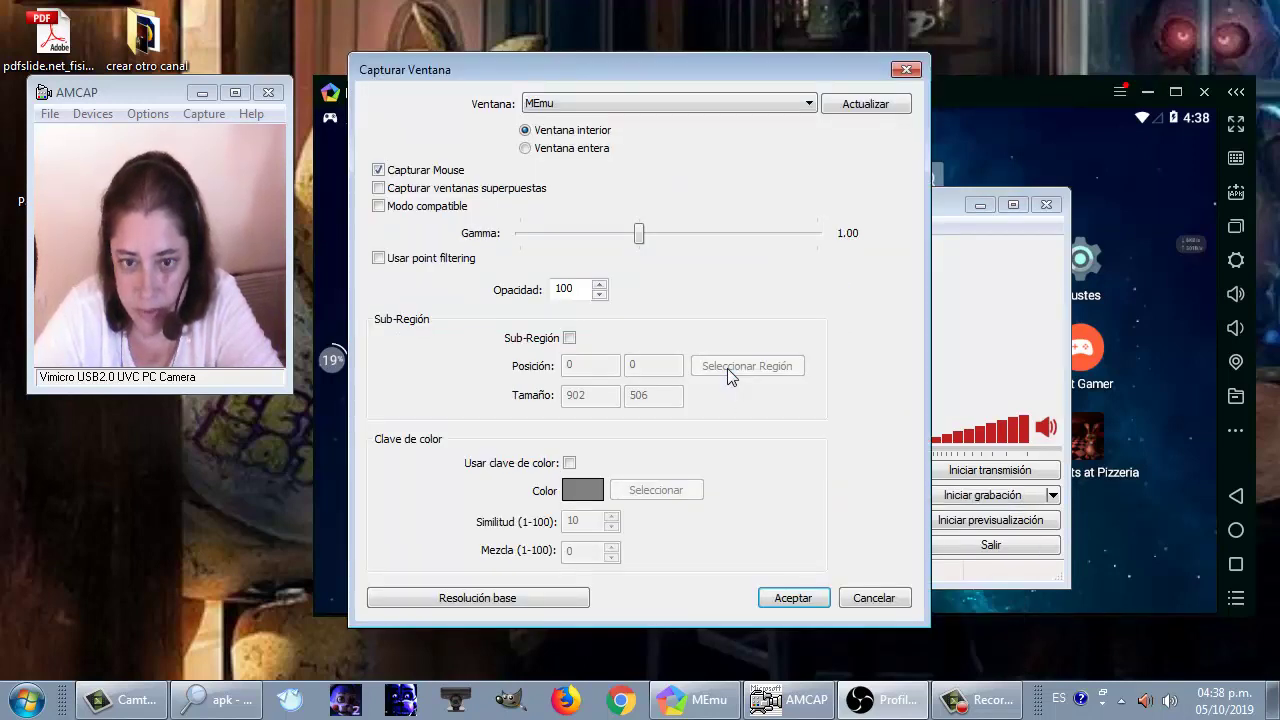
pyautogui.click(650, 104)
pyautogui.click(641, 130)
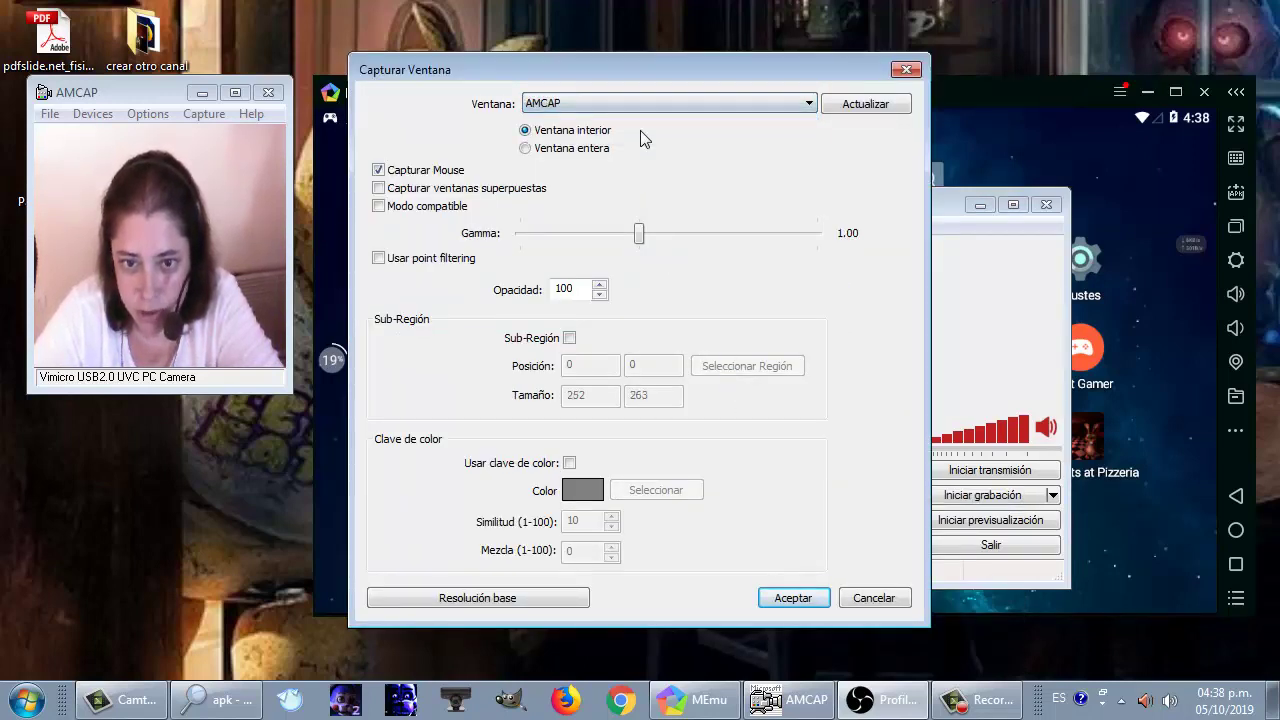
pyautogui.click(793, 598)
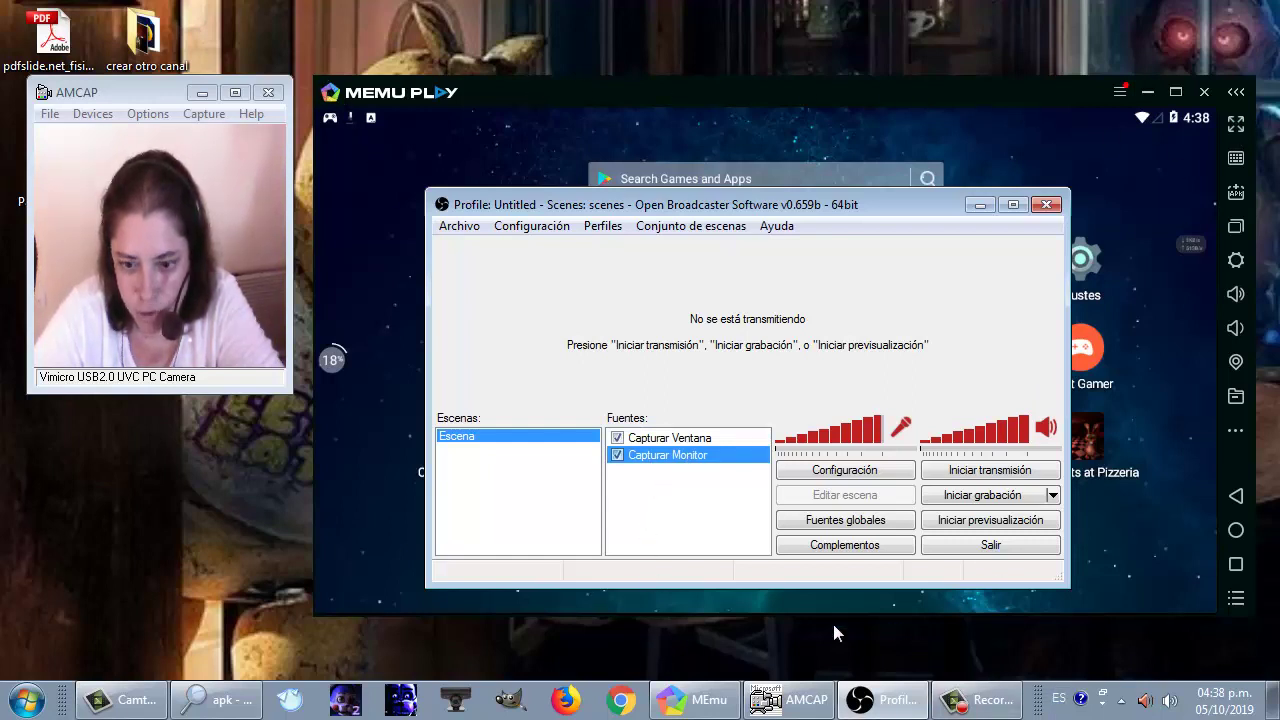
# Preview the scene with the AMCAP capture in a taller program window and stop the preview
pyautogui.click(634, 444)
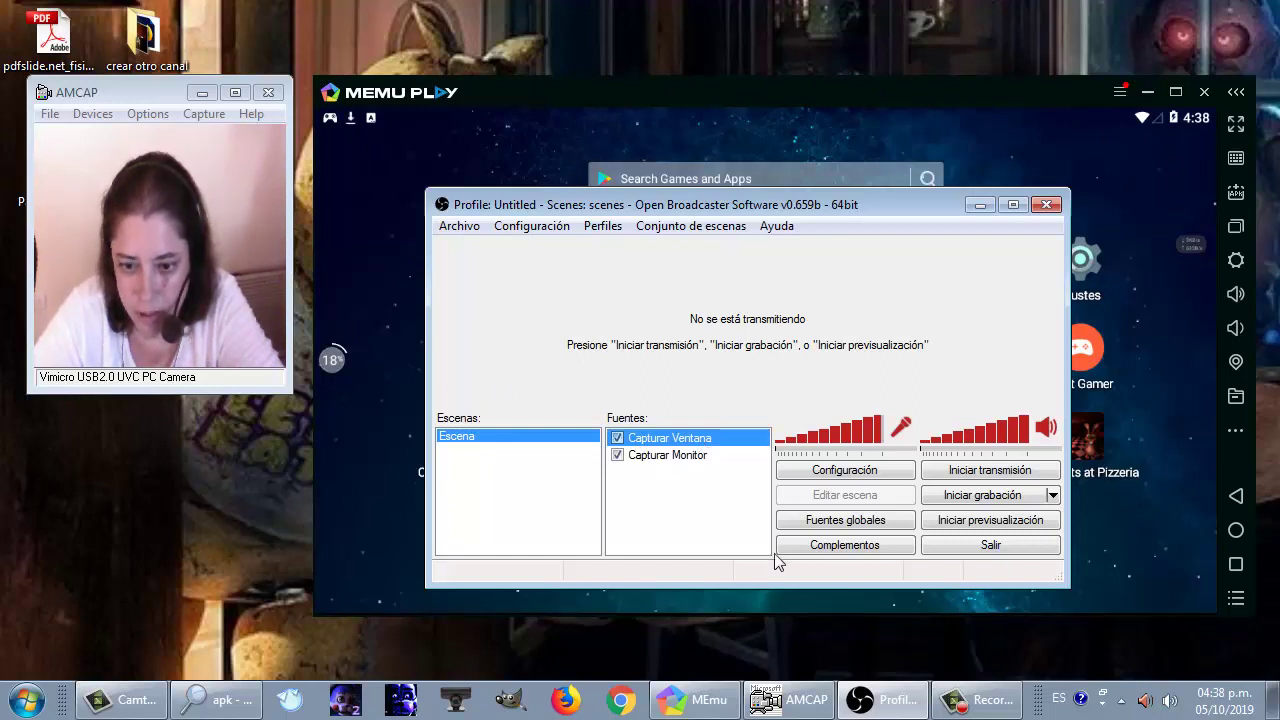
pyautogui.click(982, 522)
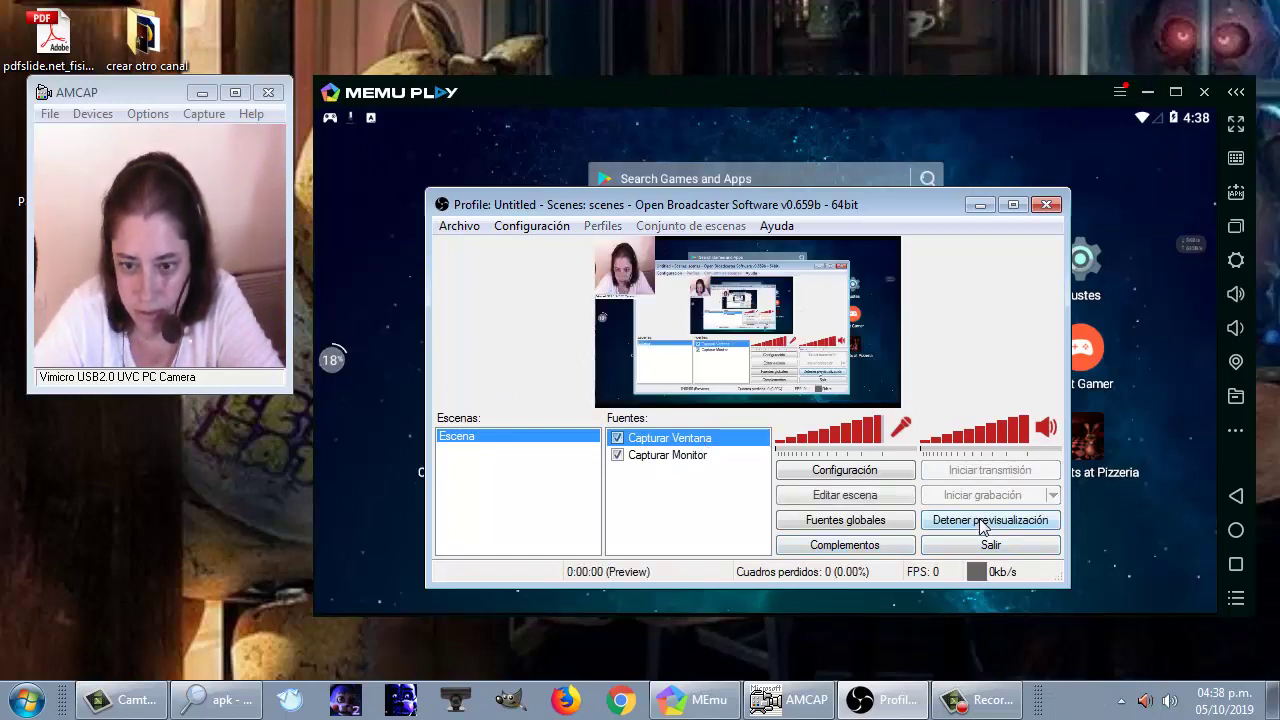
pyautogui.moveTo(640, 199); pyautogui.dragTo(640, 62)
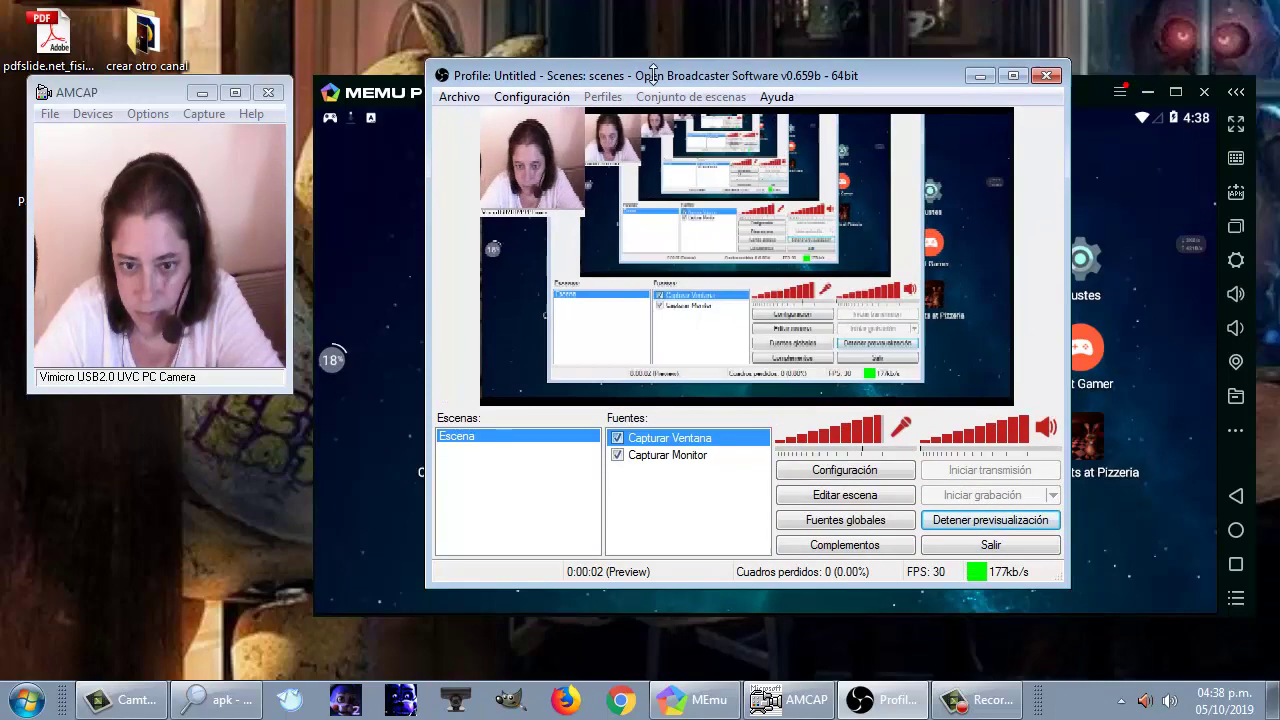
pyautogui.moveTo(631, 596); pyautogui.dragTo(631, 642)
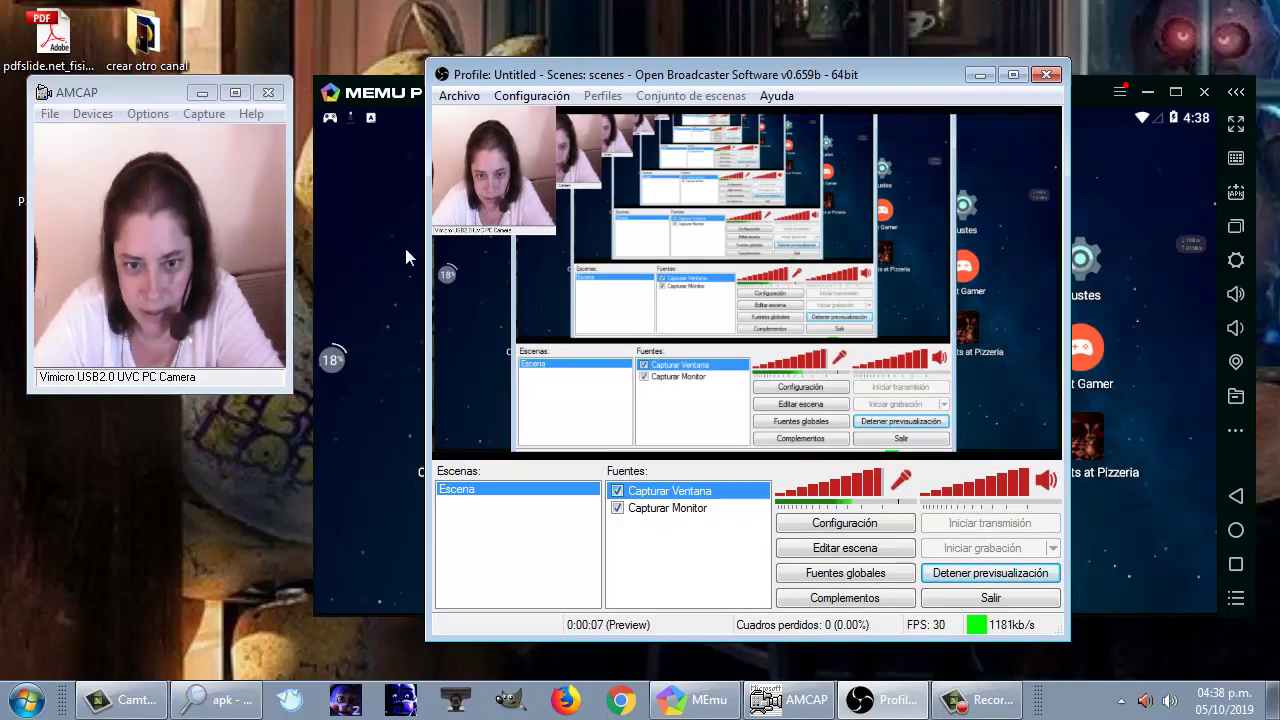
pyautogui.click(986, 578)
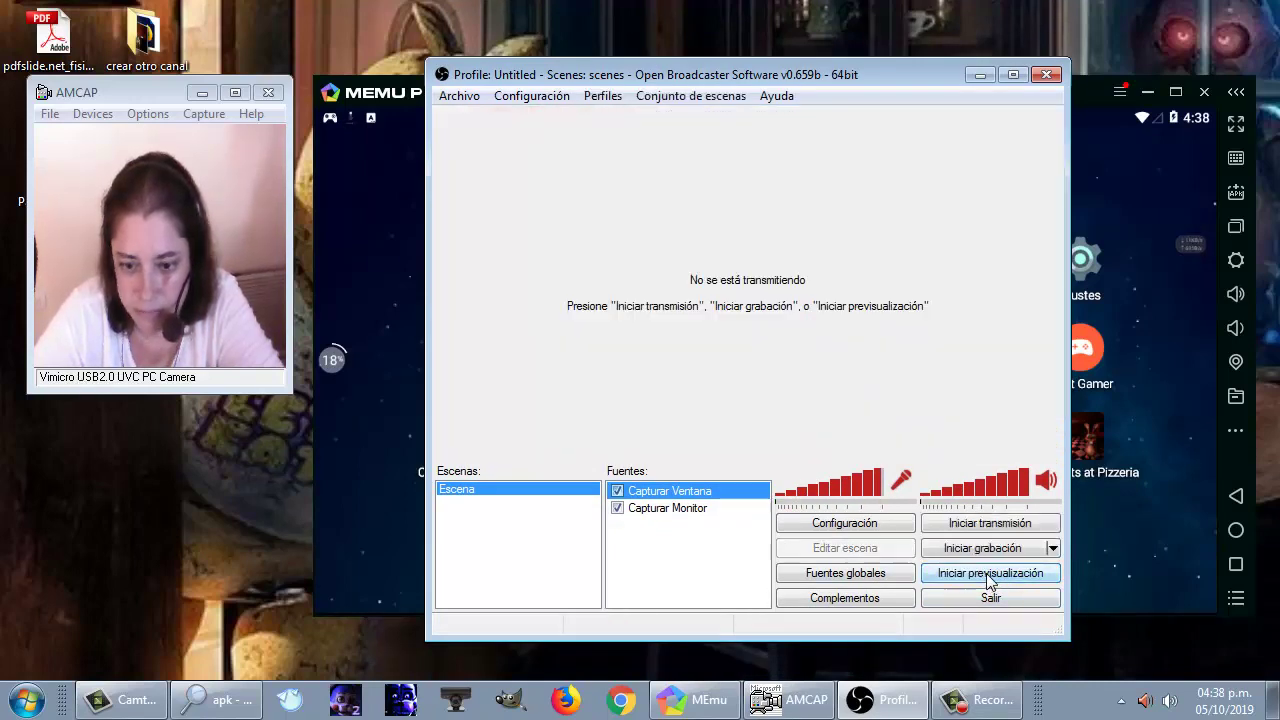
# Enable Sub-Región for the Capturar Ventana source and crop off the AMCAP caption strip, making the region 252 by 244
pyautogui.doubleClick(686, 492)
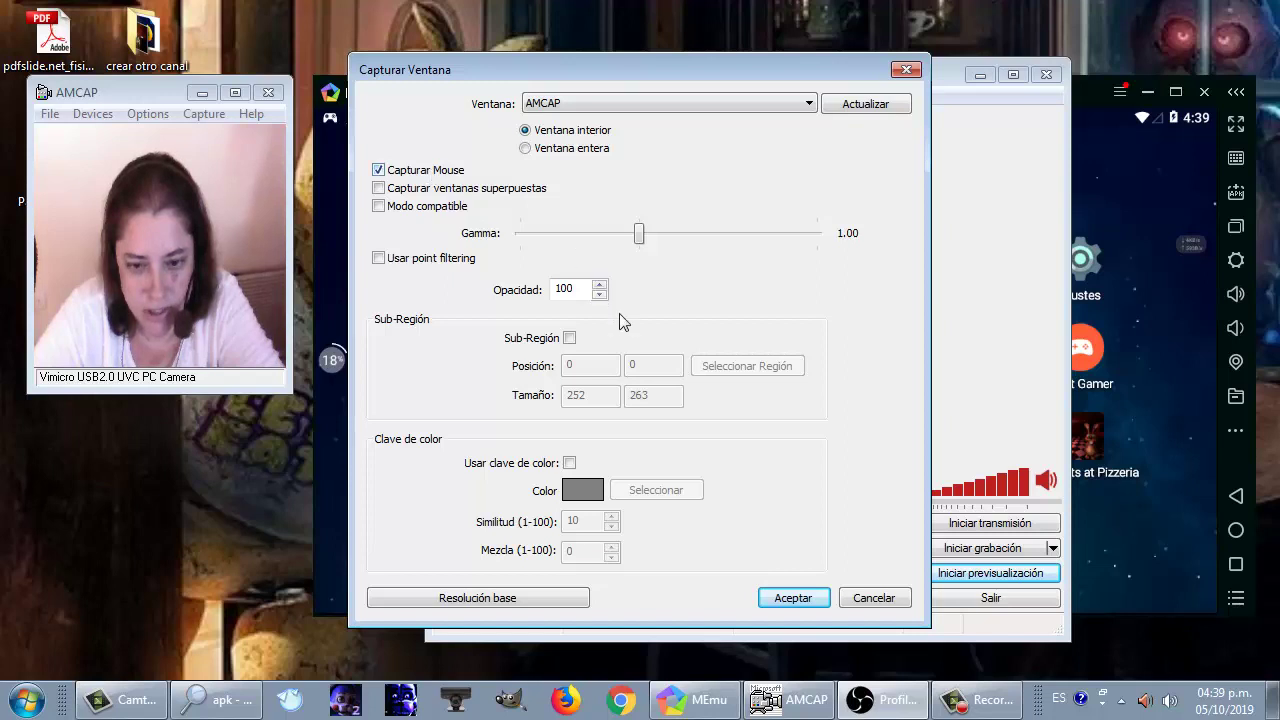
pyautogui.click(569, 338)
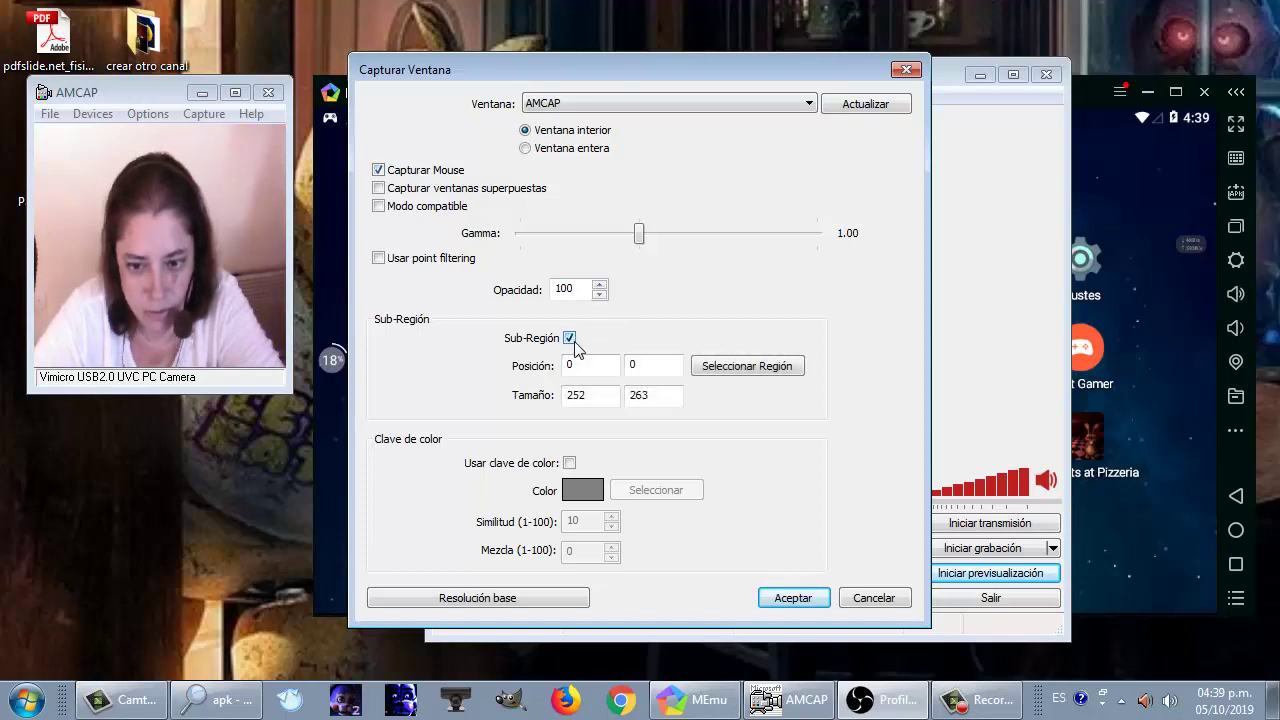
pyautogui.click(748, 367)
pyautogui.moveTo(156, 393); pyautogui.dragTo(156, 374)
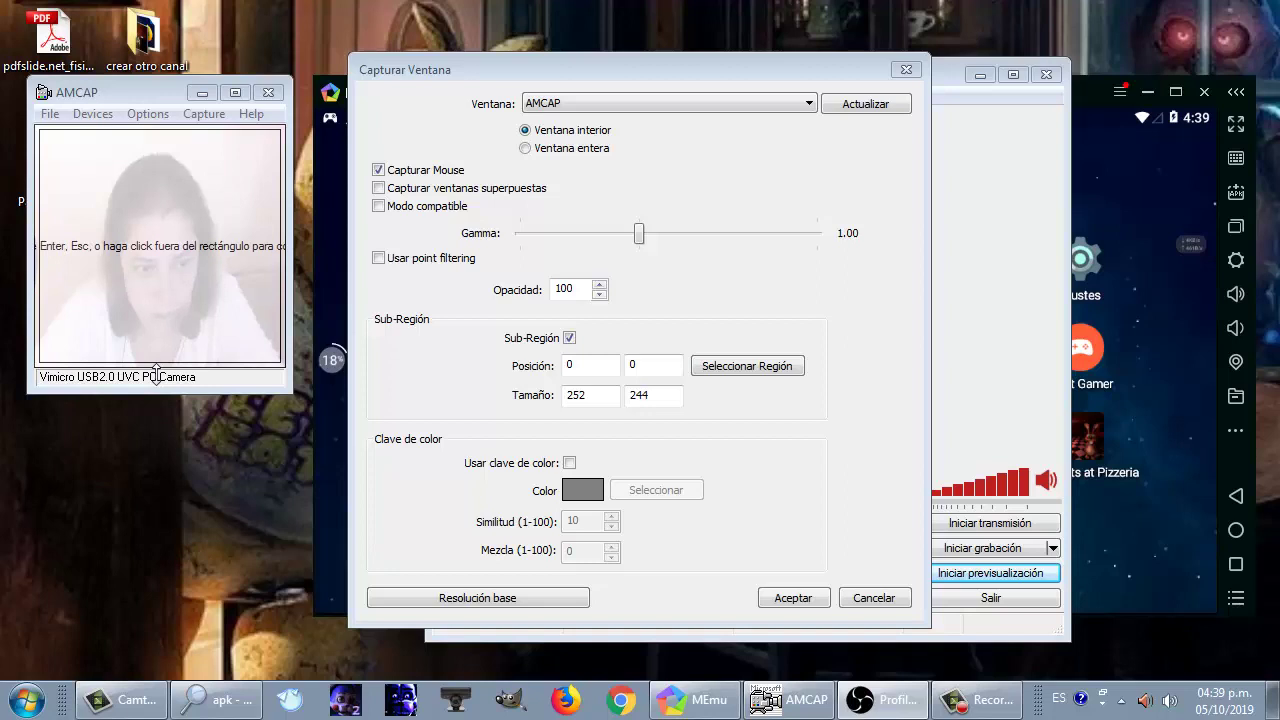
pyautogui.click(808, 602)
pyautogui.click(794, 604)
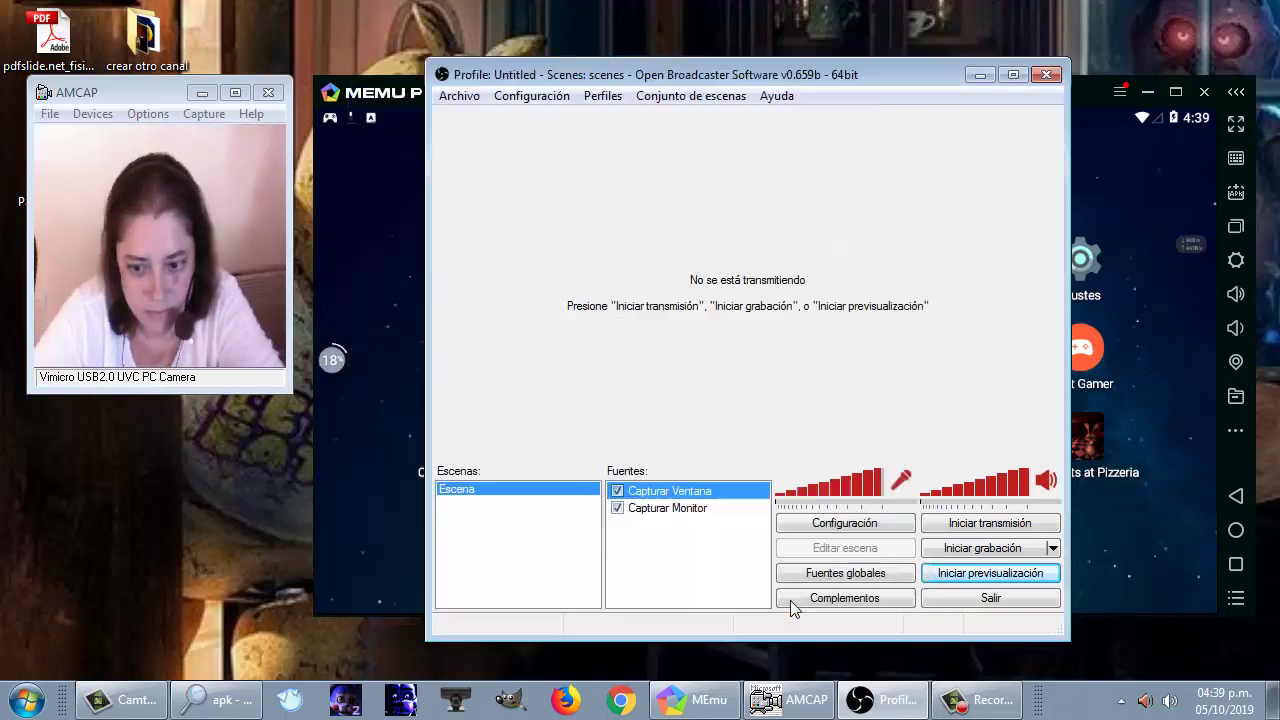
# Preview the scene to check the cropped webcam capture and stop the preview
pyautogui.click(955, 576)
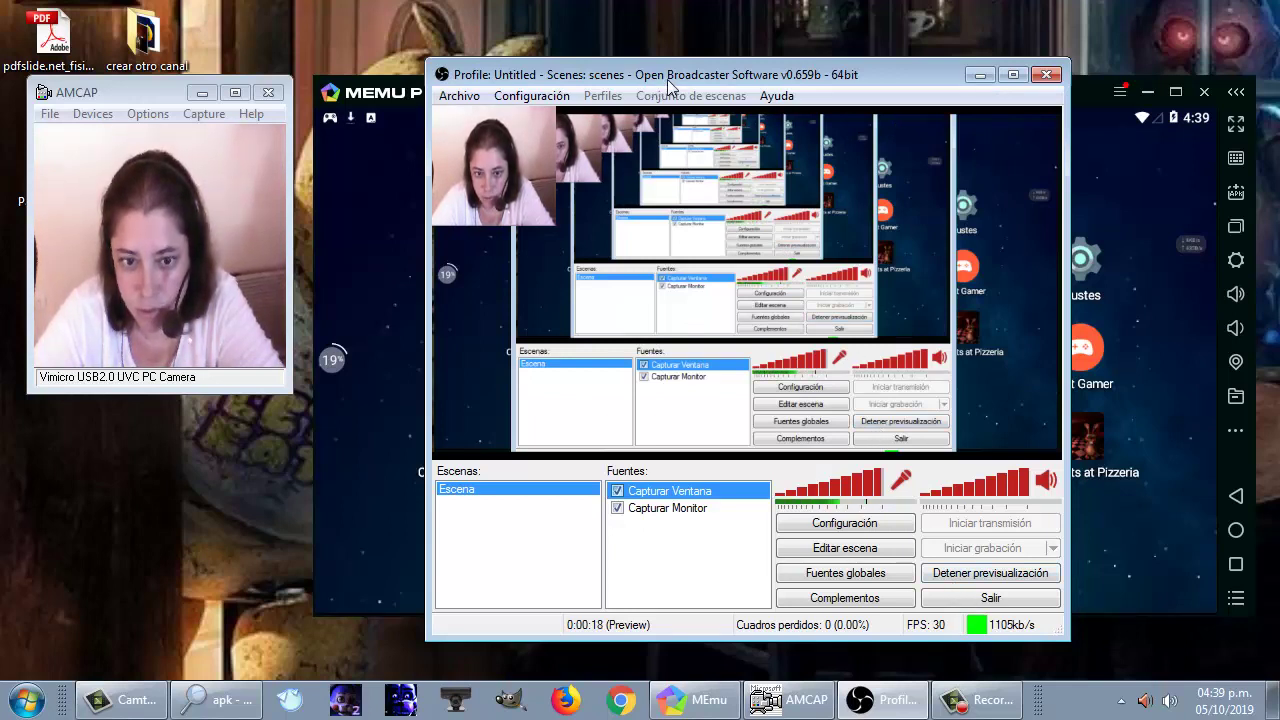
pyautogui.click(972, 580)
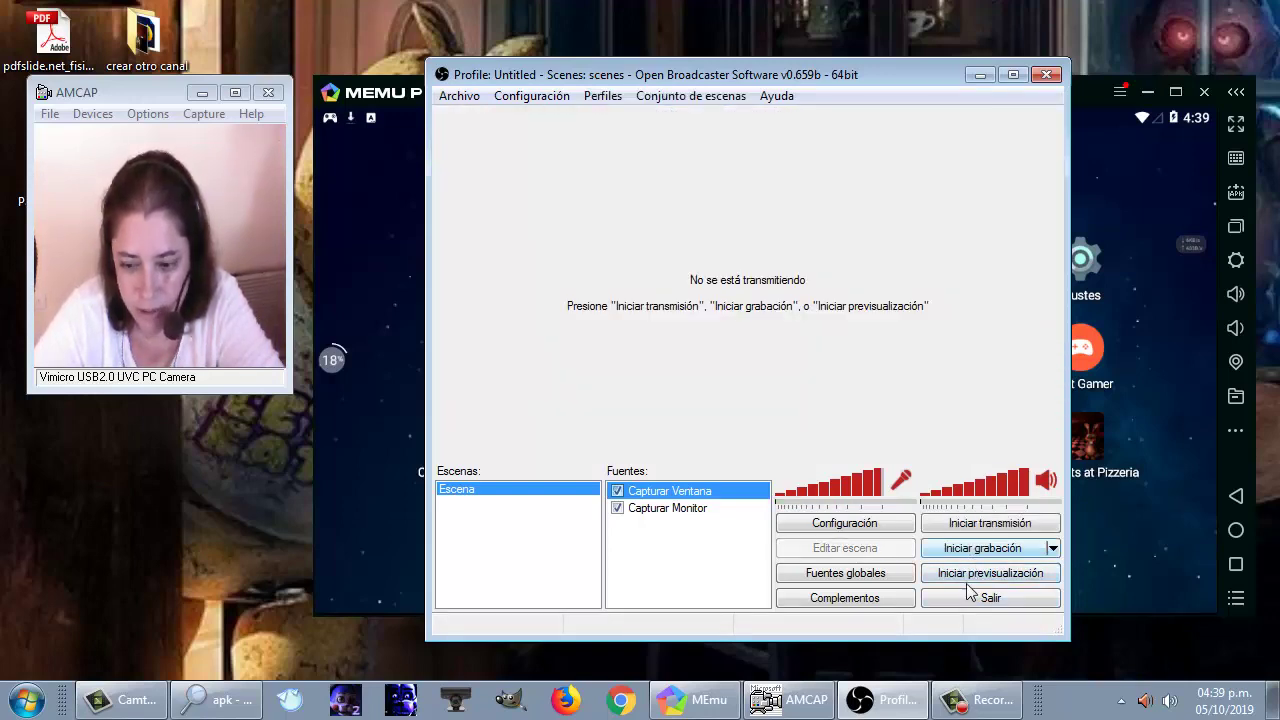
pyautogui.click(963, 698)
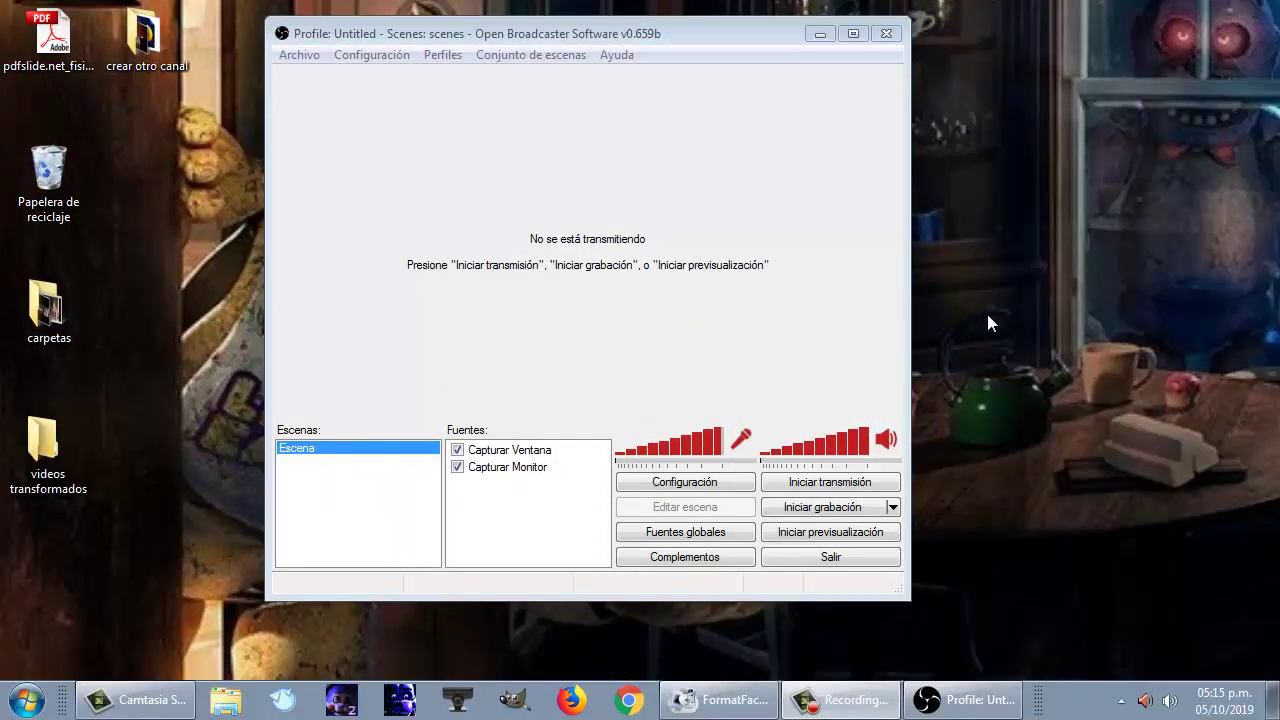
# Open the program settings and review the Encoder, Configuración de transmisión and Video options
pyautogui.click(358, 60)
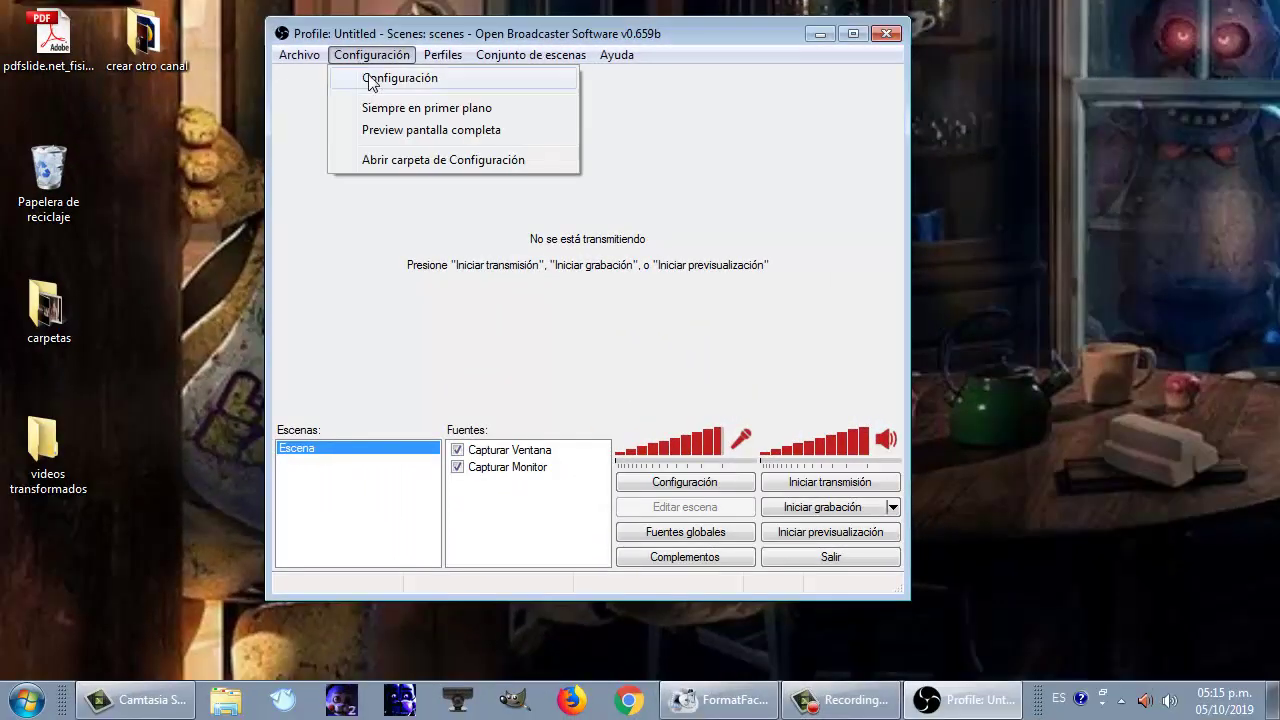
pyautogui.click(371, 78)
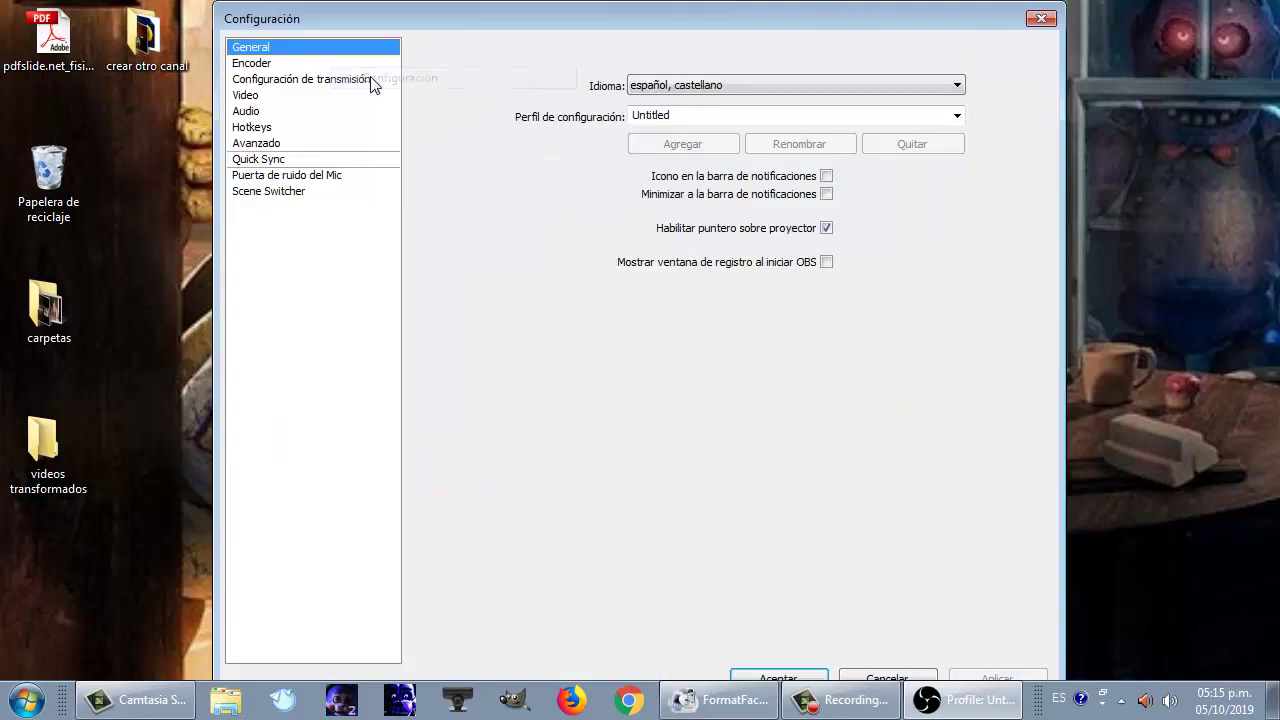
pyautogui.click(262, 64)
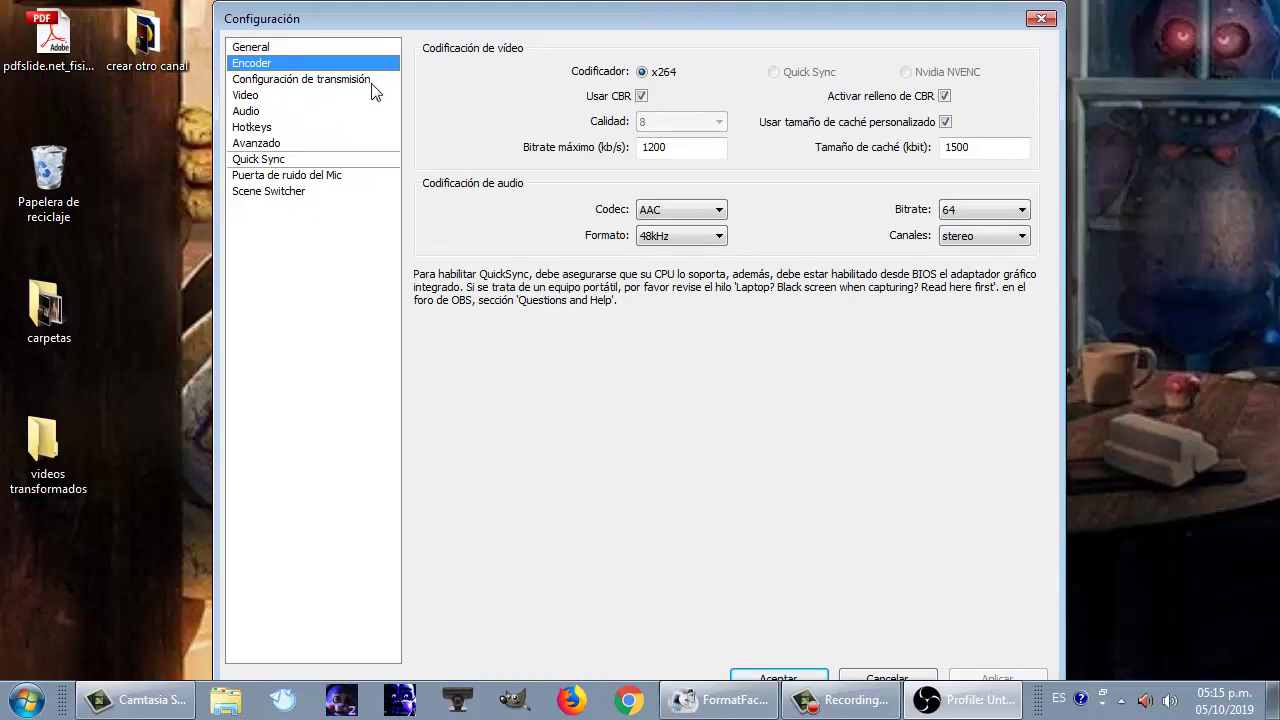
pyautogui.click(311, 81)
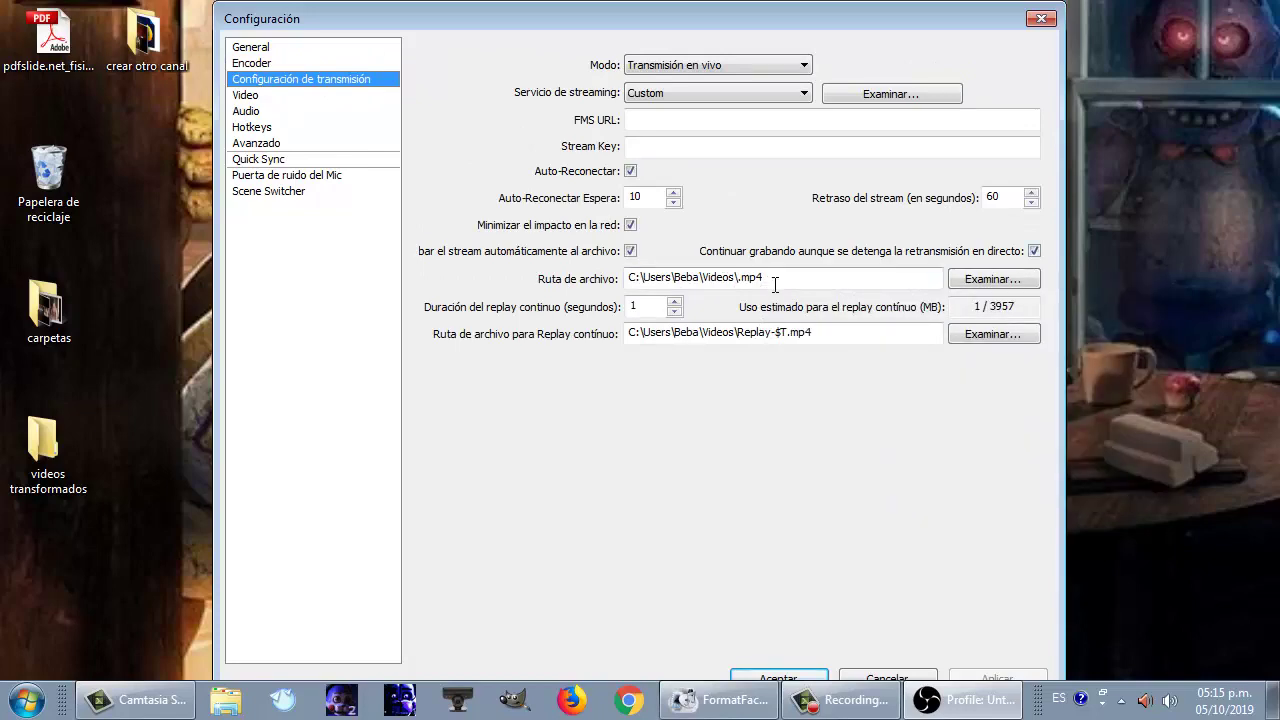
pyautogui.click(246, 97)
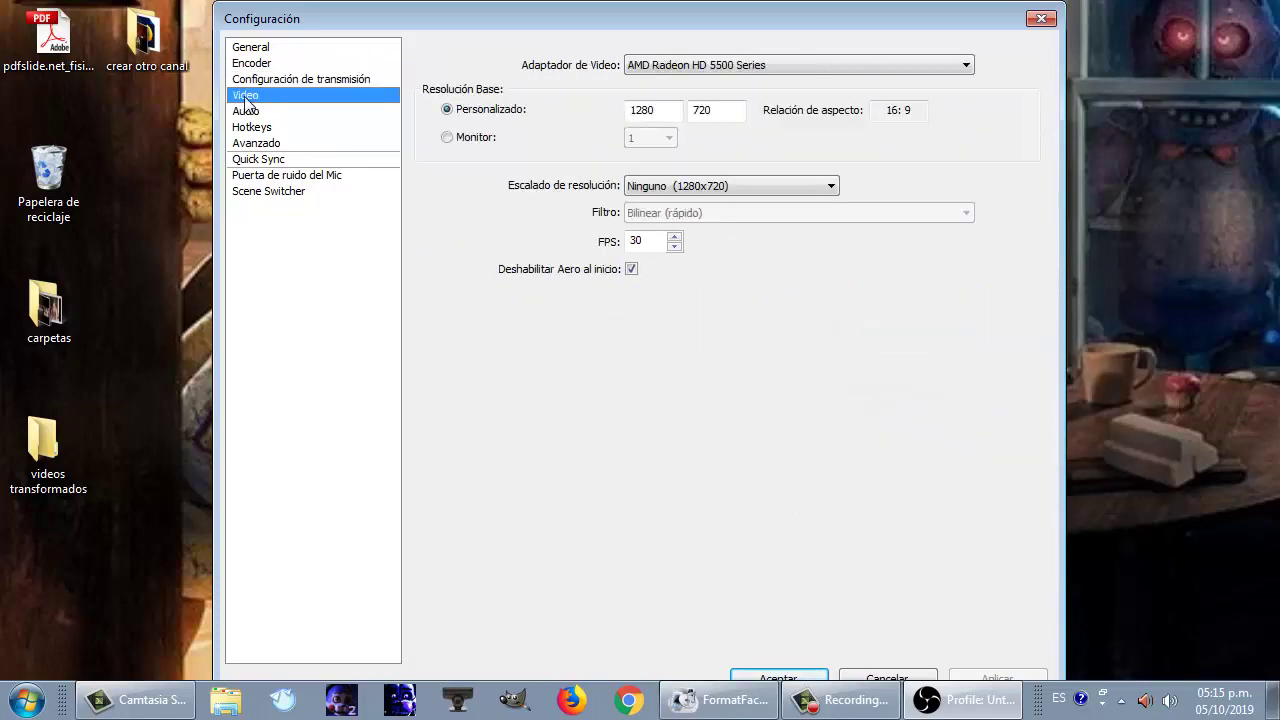
# Examine the recording file path and the continuous replay path, including their file extensions, in Configuración de transmisión
pyautogui.click(242, 83)
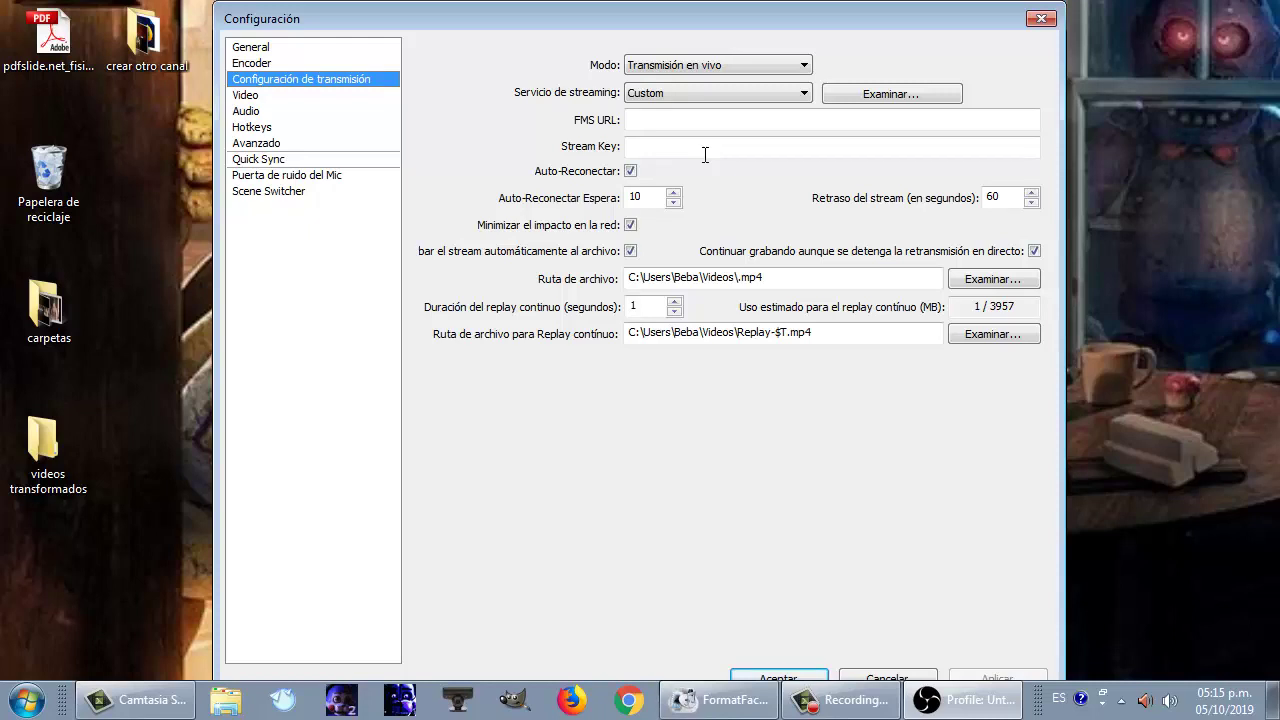
pyautogui.moveTo(771, 288)
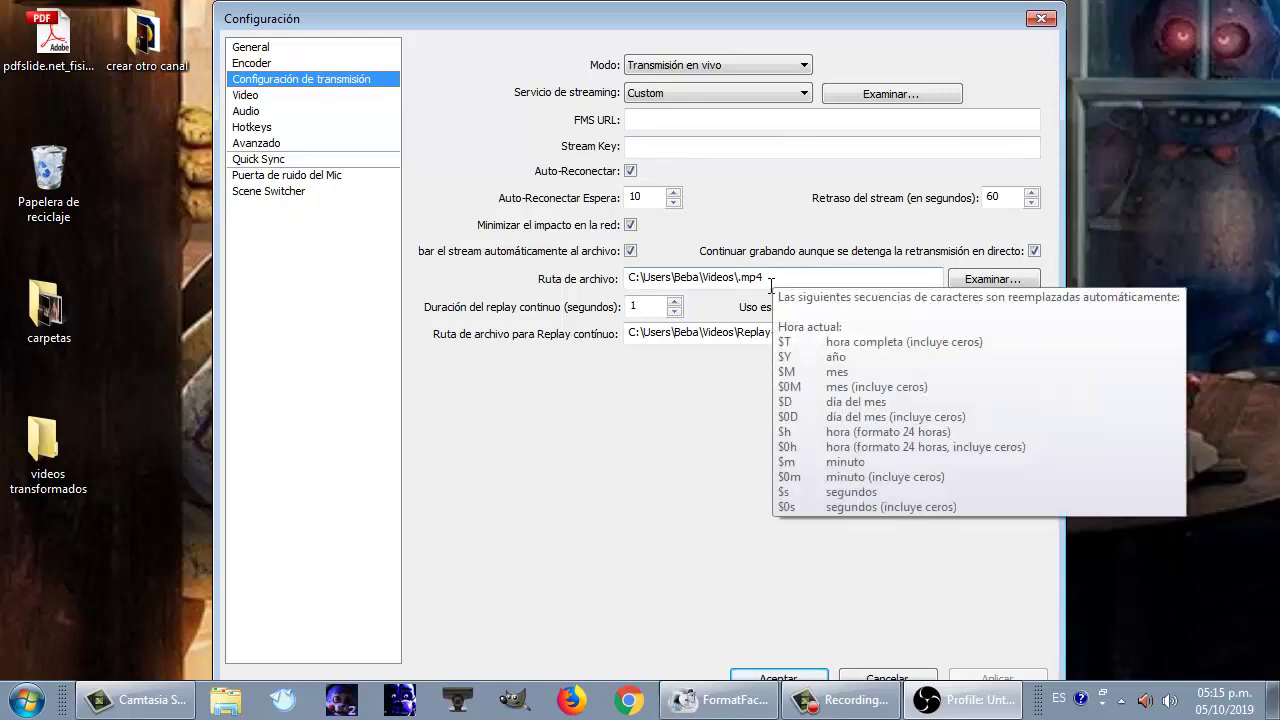
pyautogui.moveTo(771, 288); pyautogui.dragTo(630, 285)
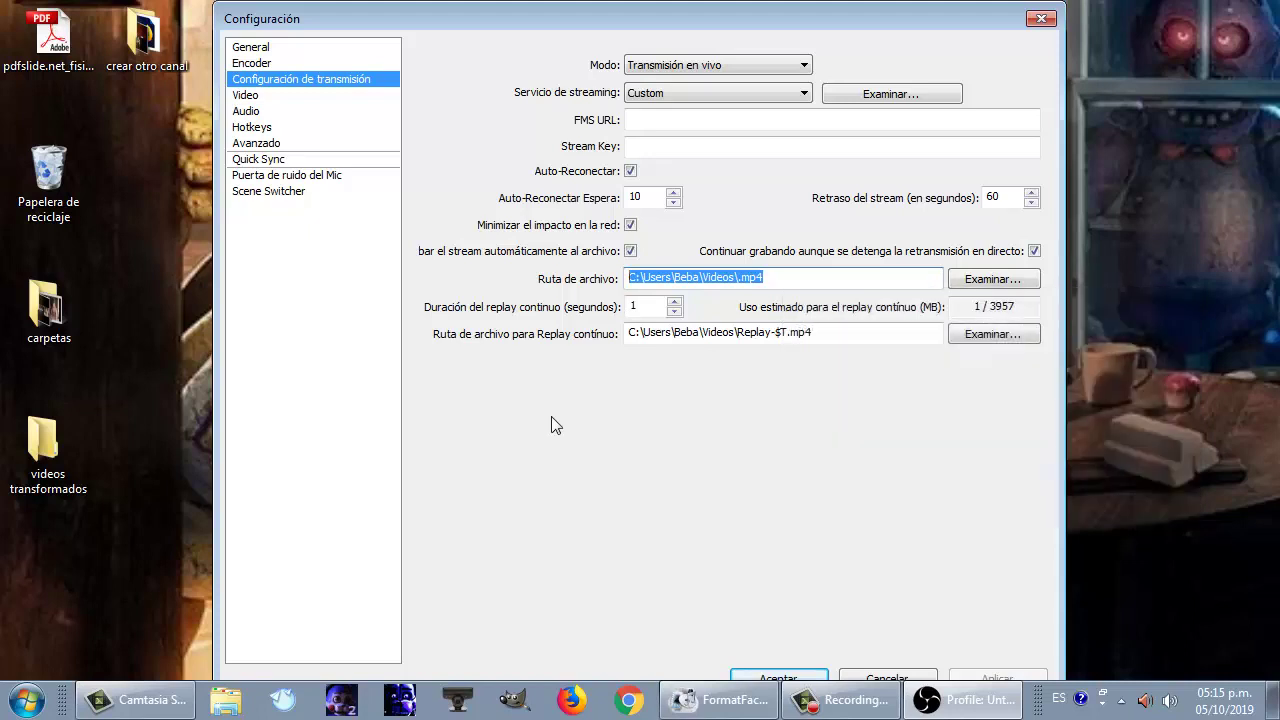
pyautogui.click(775, 288)
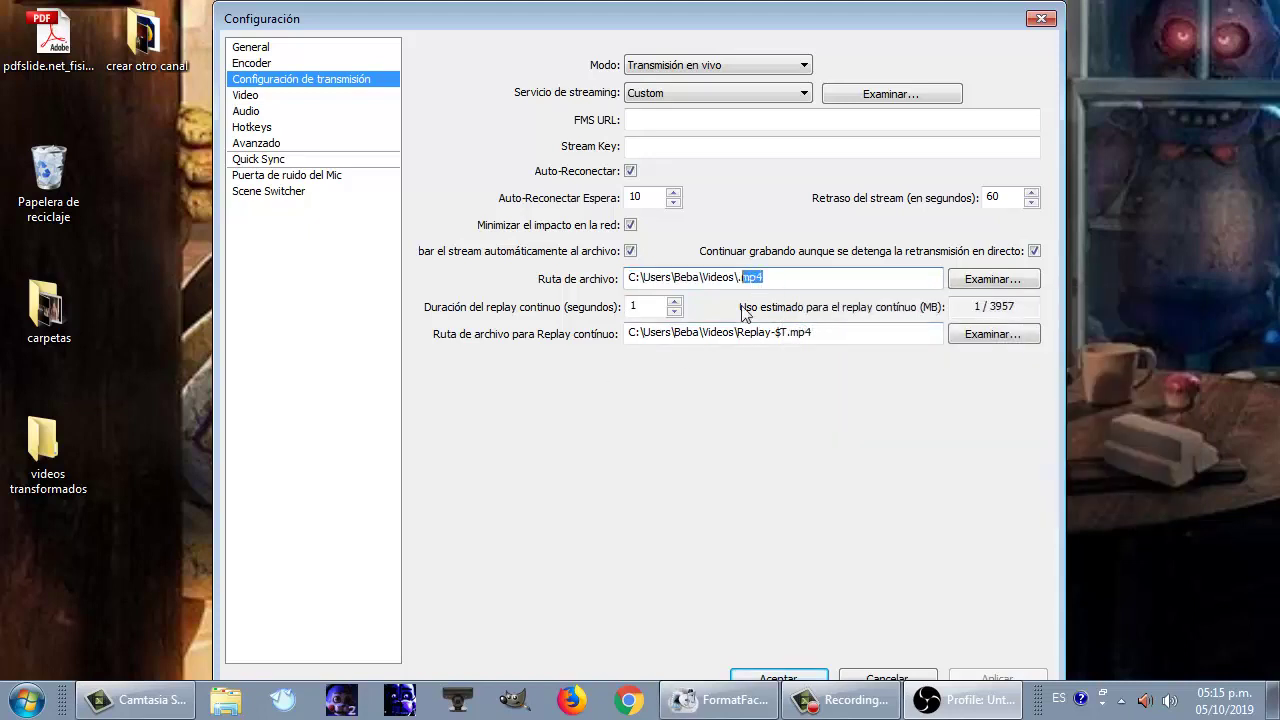
pyautogui.doubleClick(802, 334)
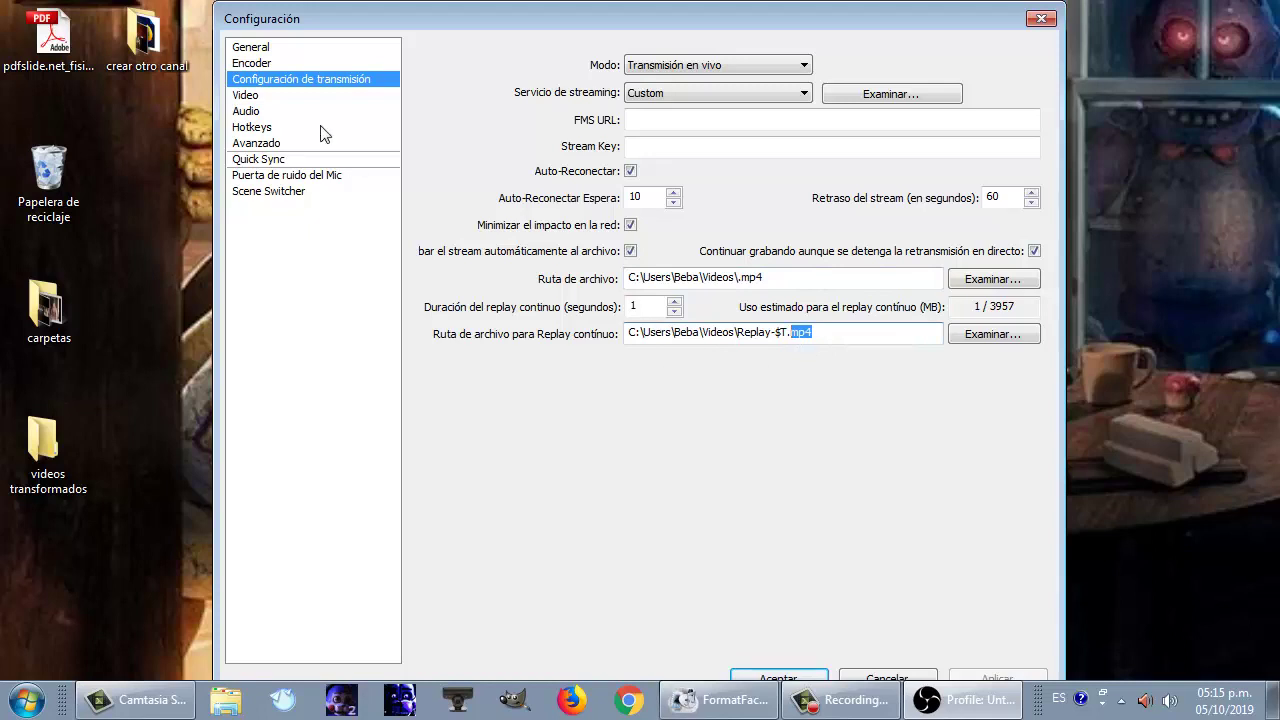
# Review the Video resolution settings and check the available microphone devices in the Audio settings
pyautogui.click(256, 96)
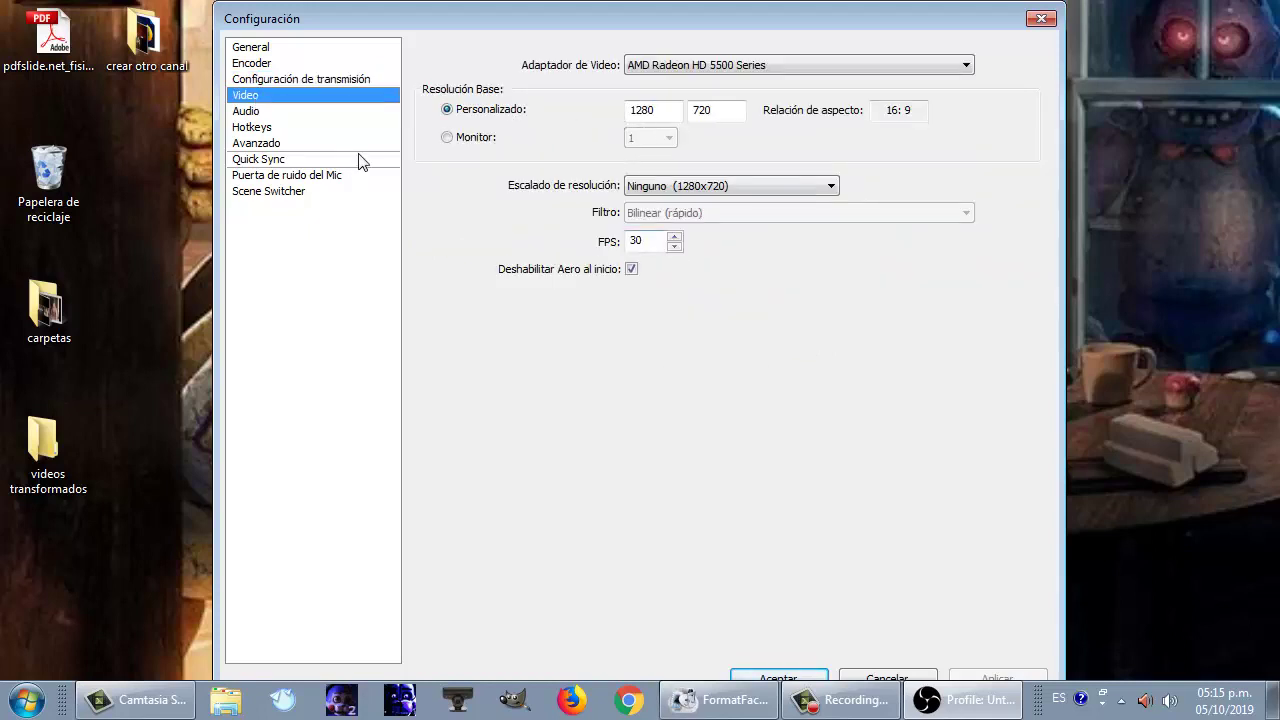
pyautogui.click(250, 113)
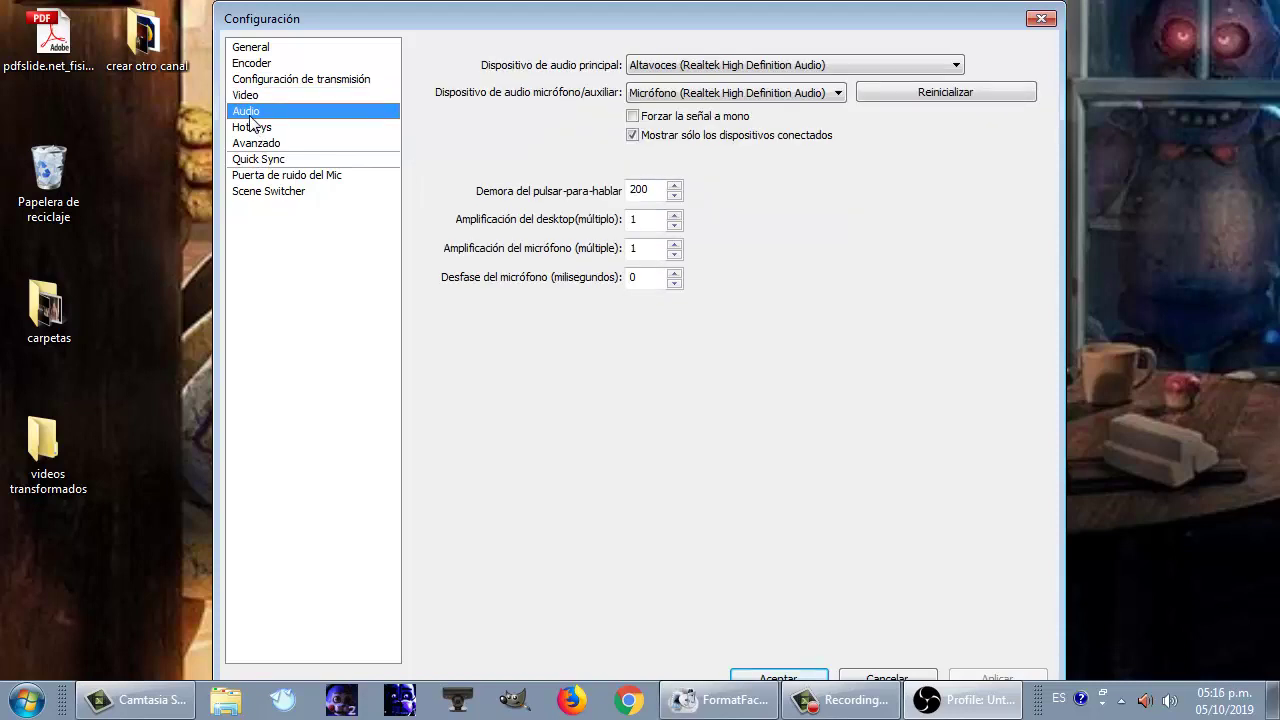
pyautogui.click(689, 100)
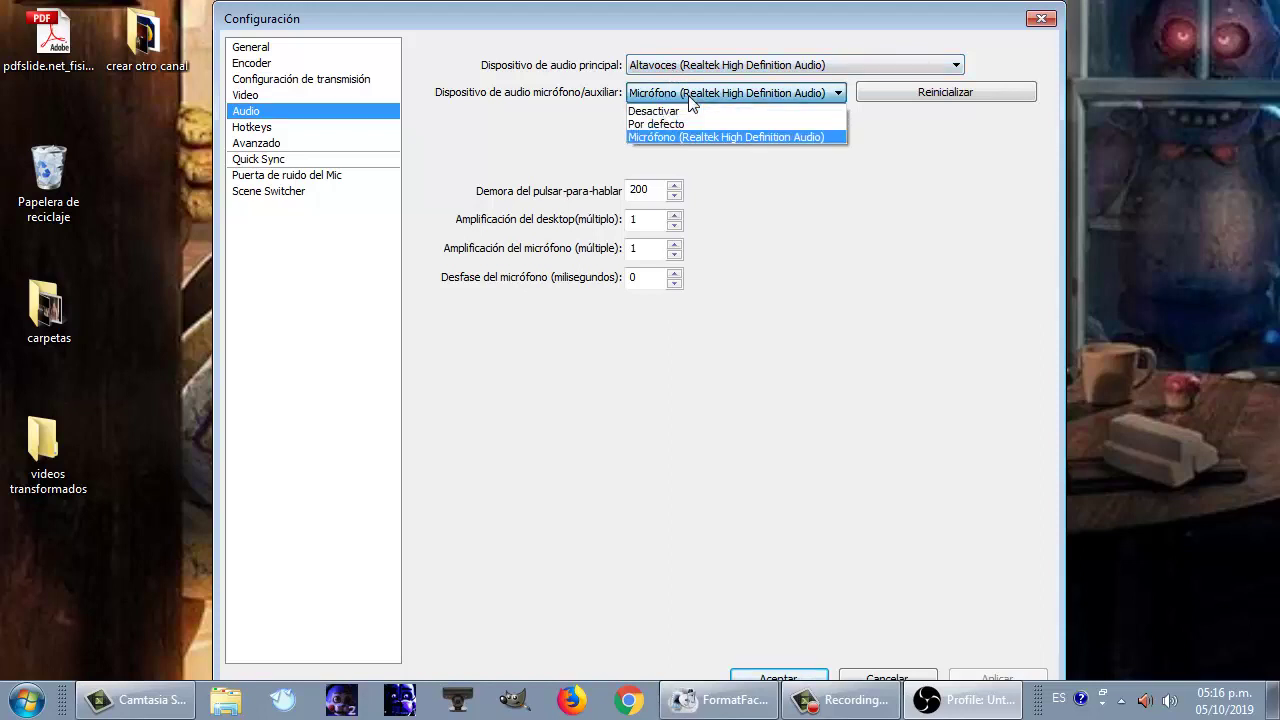
pyautogui.click(689, 100)
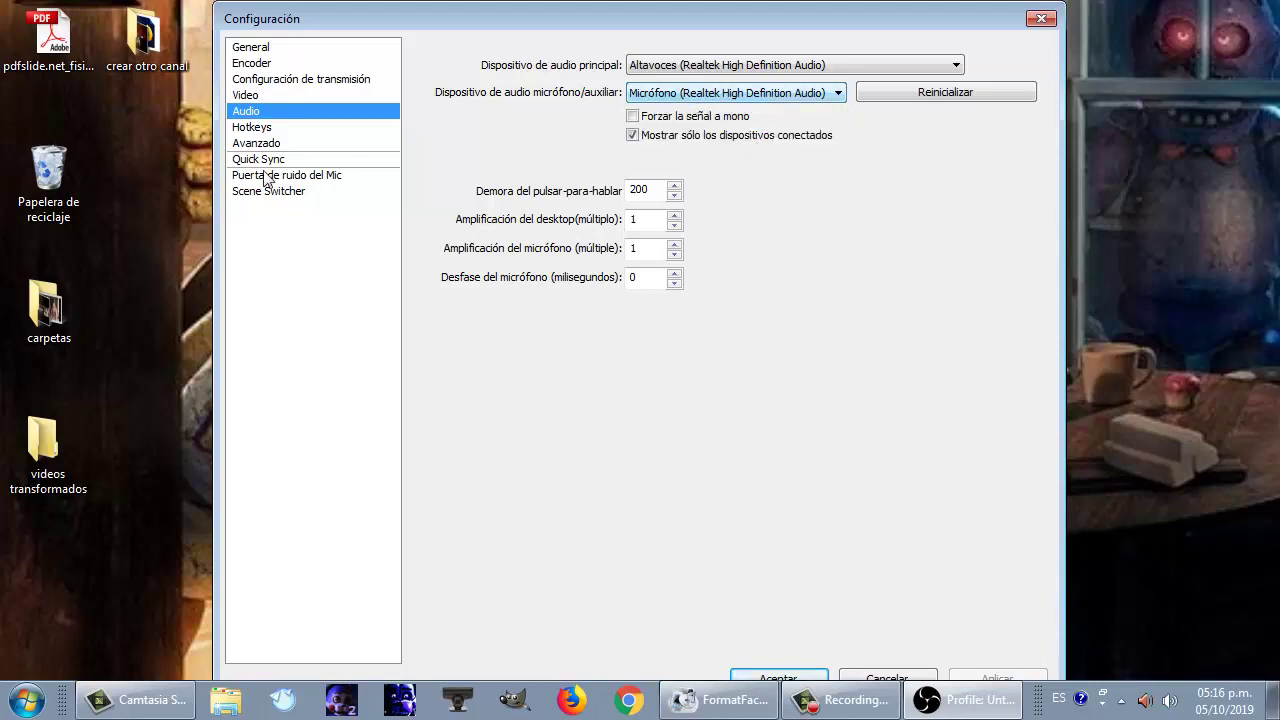
# Review the Hotkeys, Avanzado, Quick Sync, Puerta de ruido del Mic and Scene Switcher settings
pyautogui.click(258, 128)
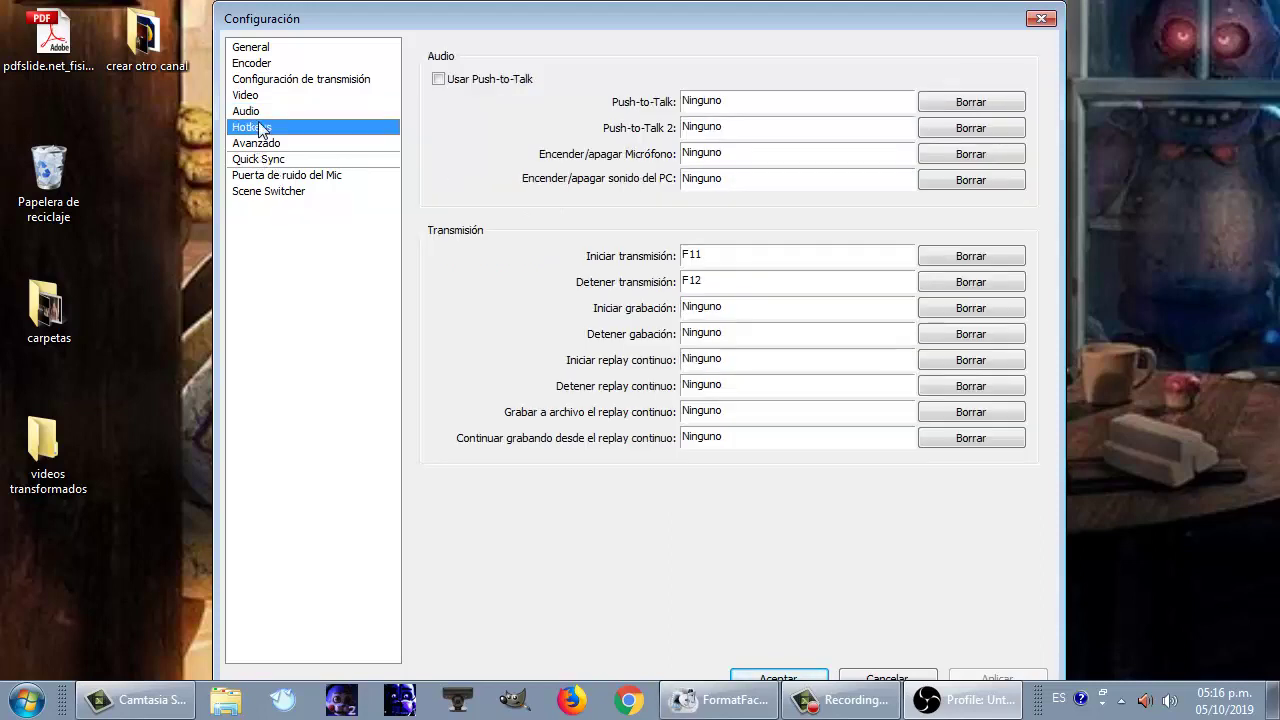
pyautogui.click(240, 146)
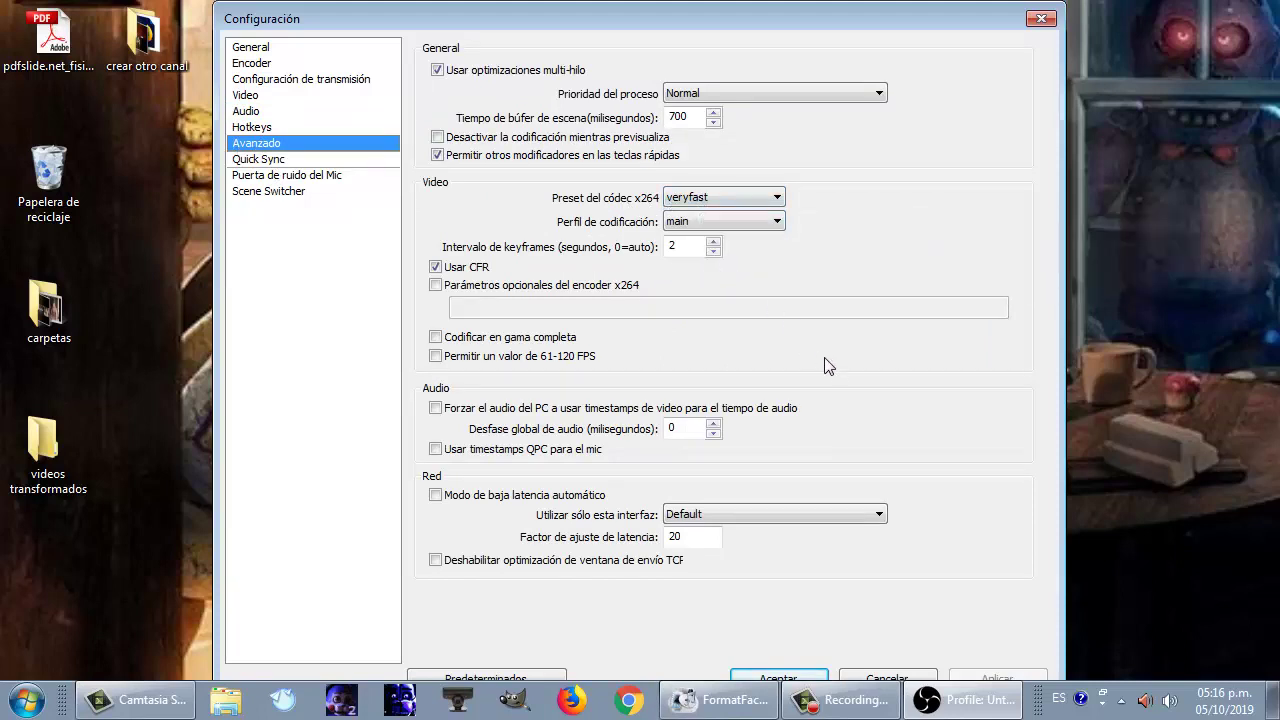
pyautogui.click(262, 161)
pyautogui.click(250, 178)
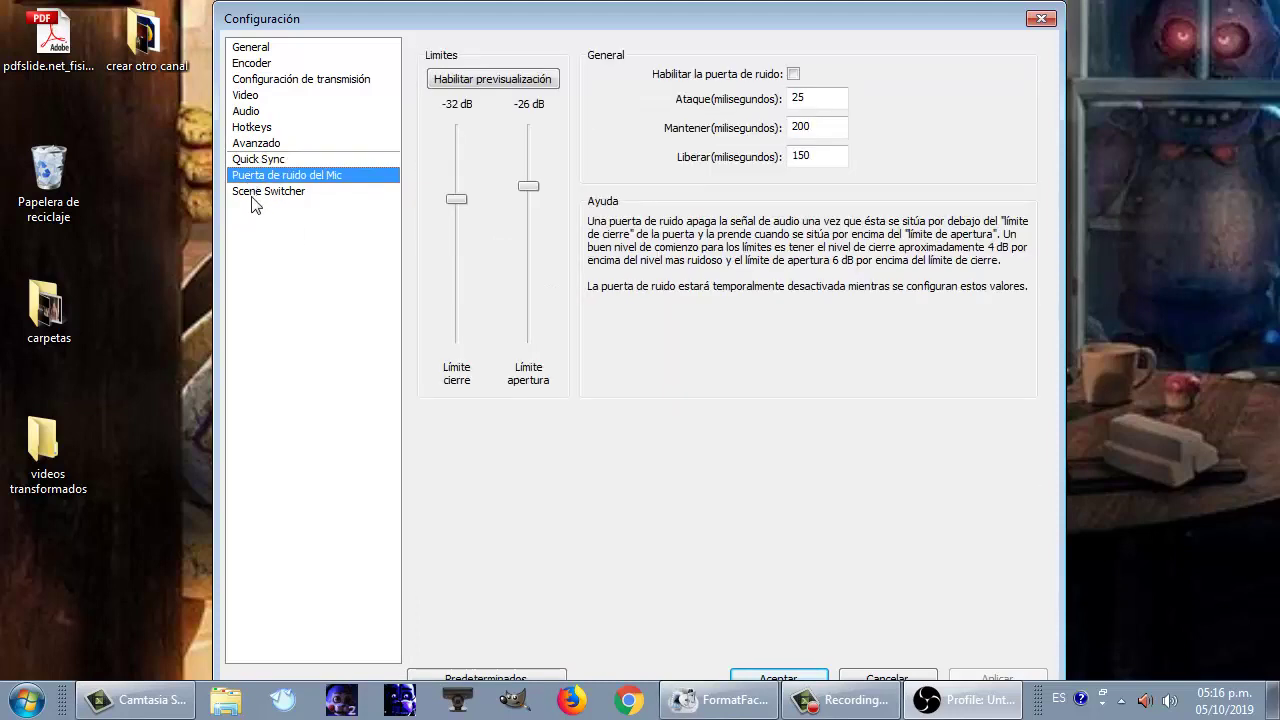
pyautogui.click(254, 195)
# Go back through the settings categories from Quick Sync up to General and accept the configuration
pyautogui.click(256, 162)
pyautogui.click(252, 146)
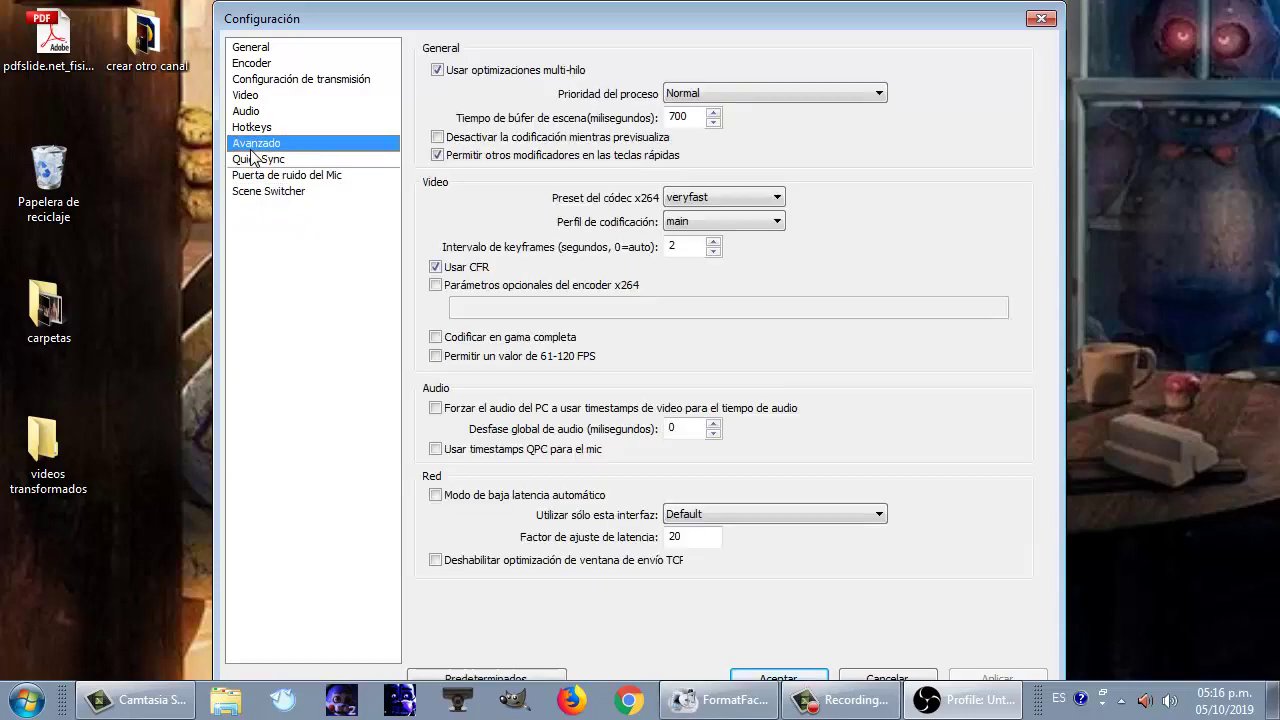
pyautogui.click(246, 130)
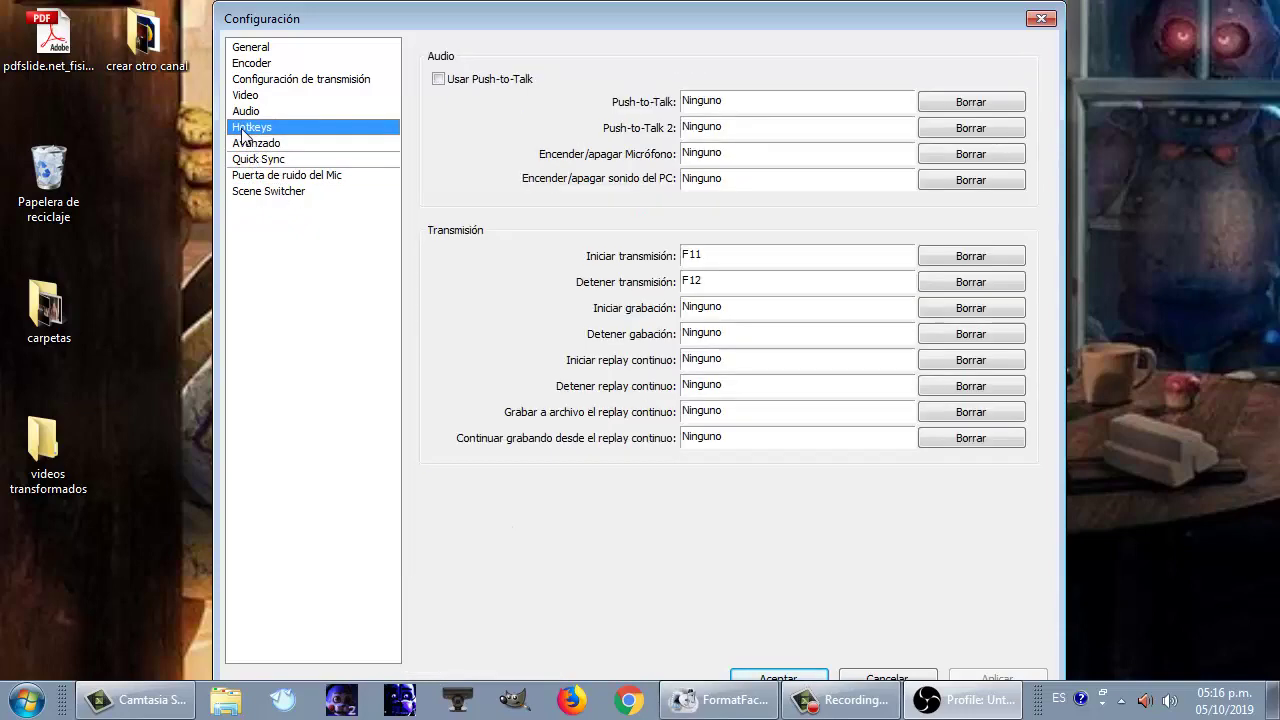
pyautogui.click(243, 112)
pyautogui.click(241, 97)
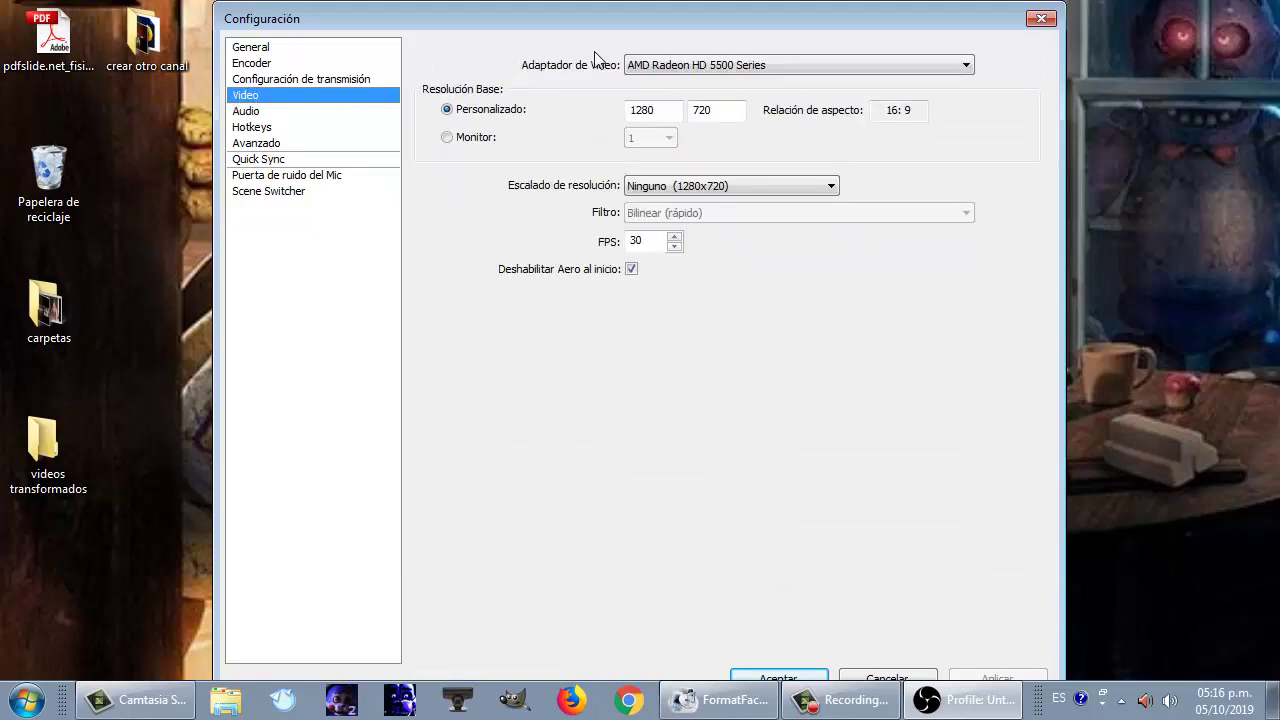
pyautogui.click(280, 79)
pyautogui.click(262, 64)
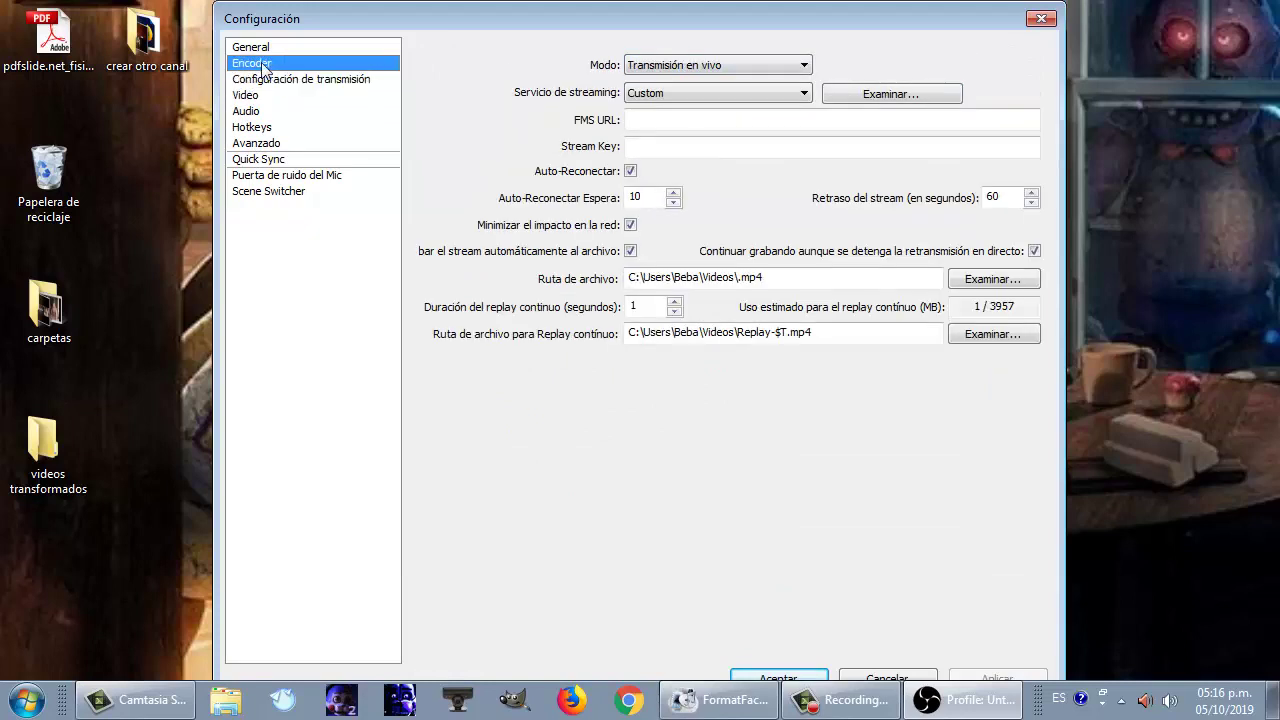
pyautogui.click(256, 48)
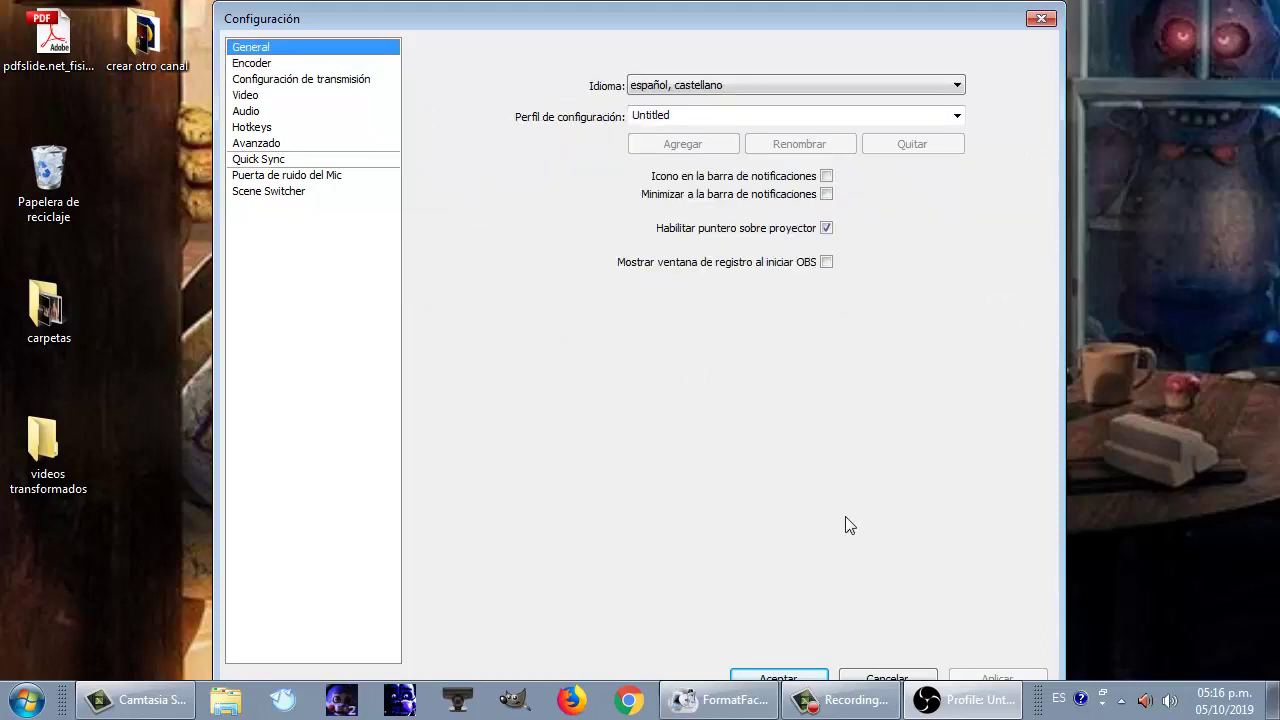
pyautogui.click(793, 680)
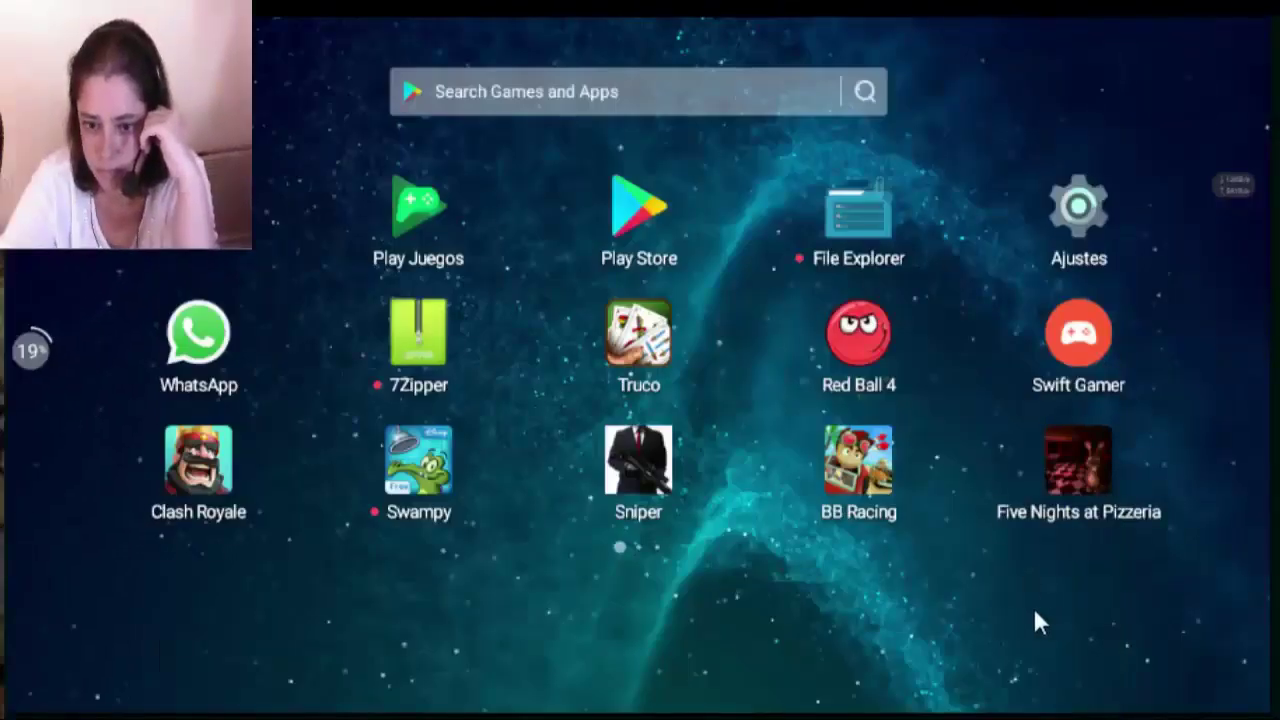
# Launch BB Racing in the MEmu emulator and choose a Carrera Corta on the Dino Jungle track
pyautogui.click(845, 468)
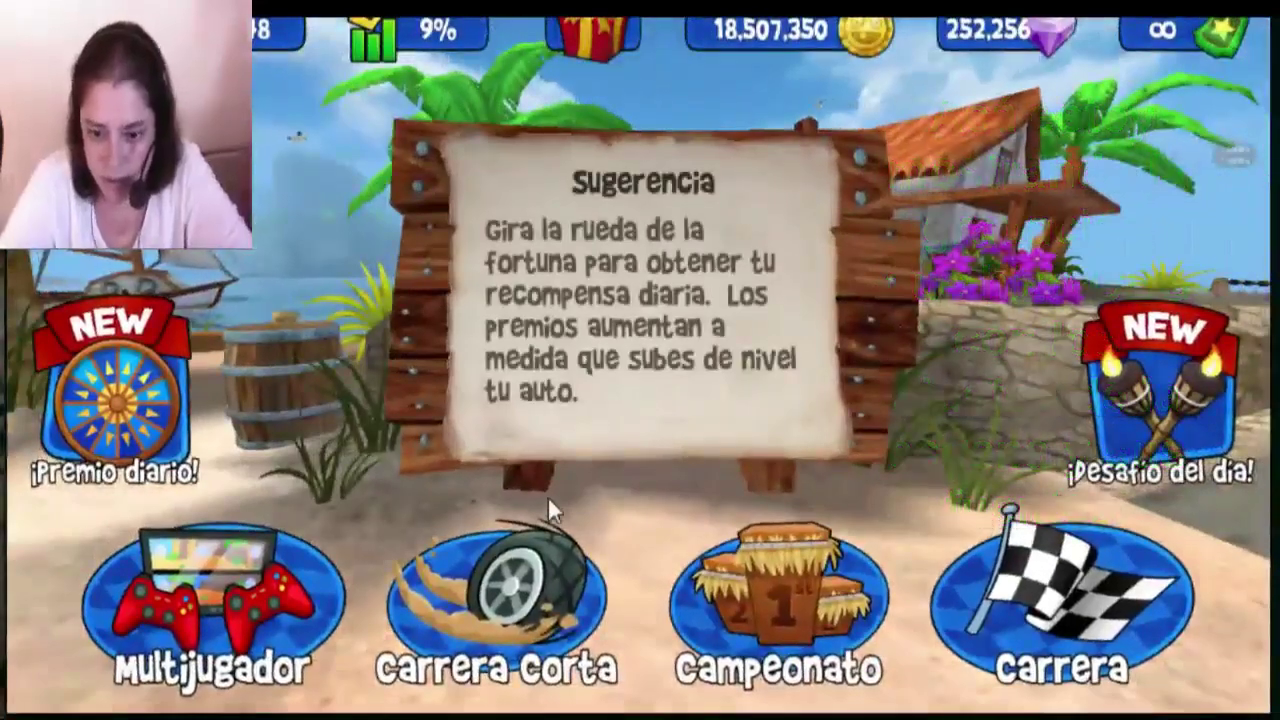
pyautogui.click(487, 600)
pyautogui.click(250, 388)
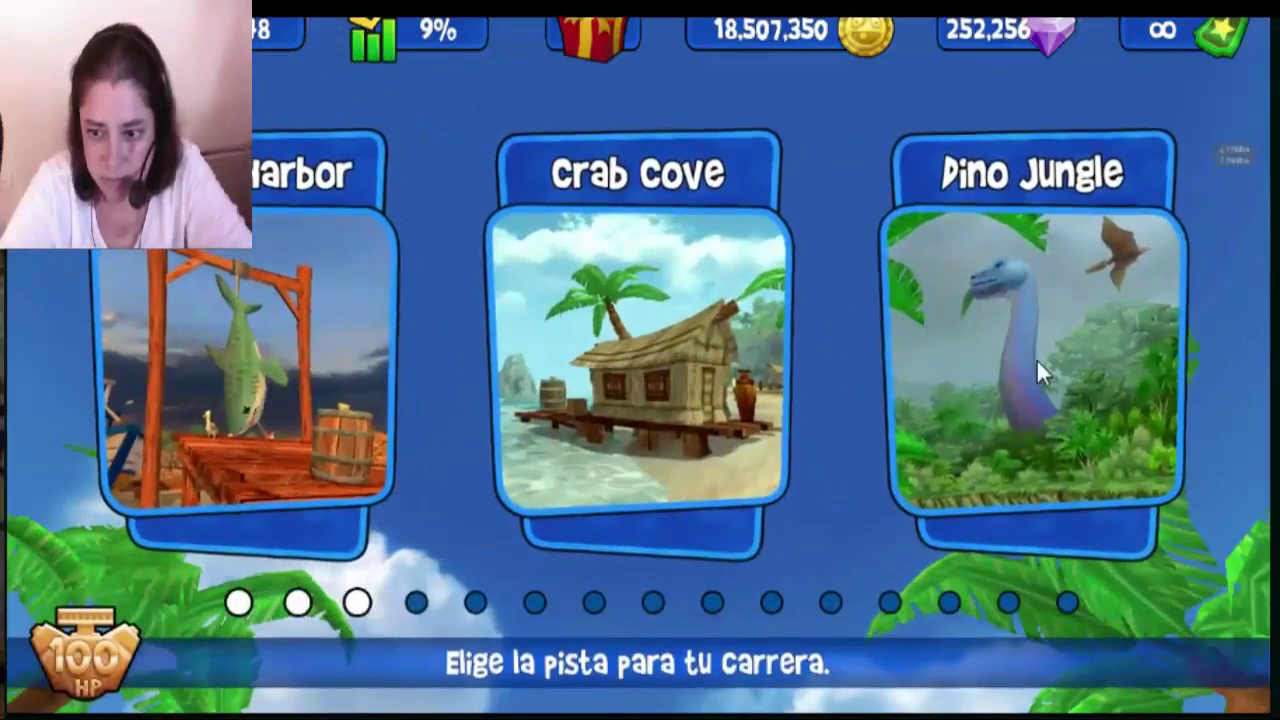
pyautogui.click(1036, 360)
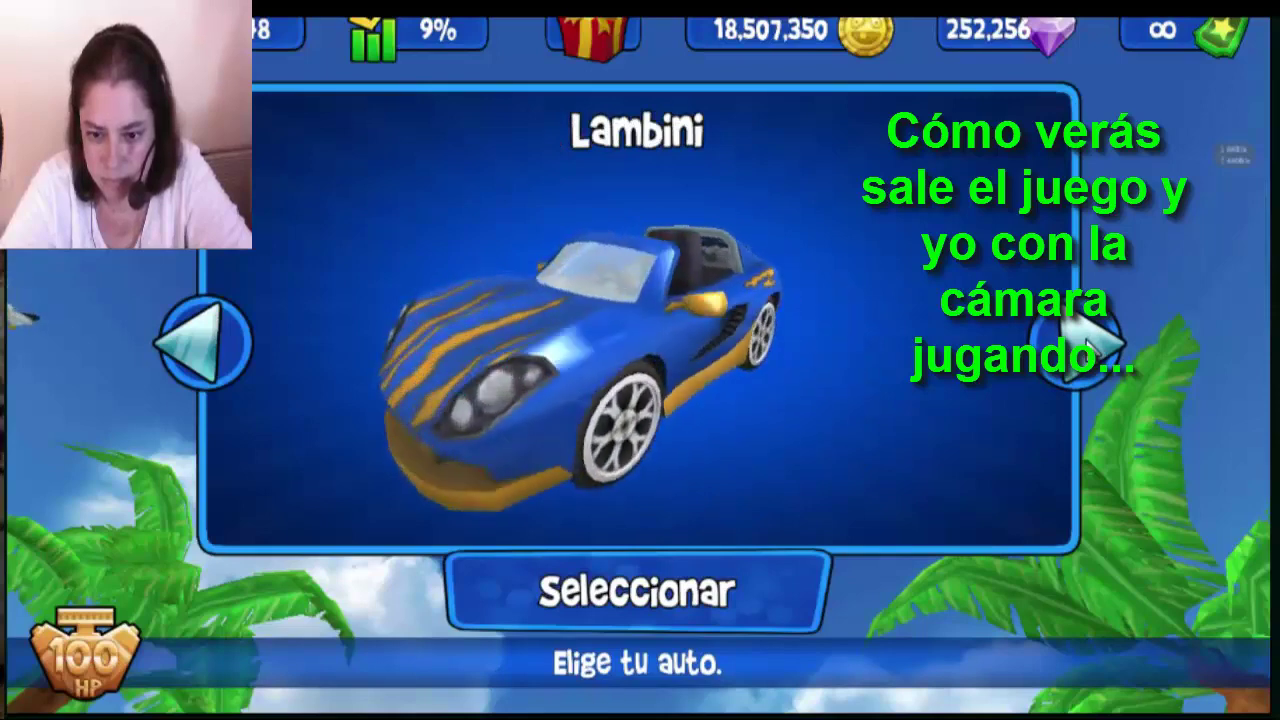
# Start the race with the Lightning car and Oog-Oog as driver, using the Grease Monkey boost
pyautogui.click(1088, 338)
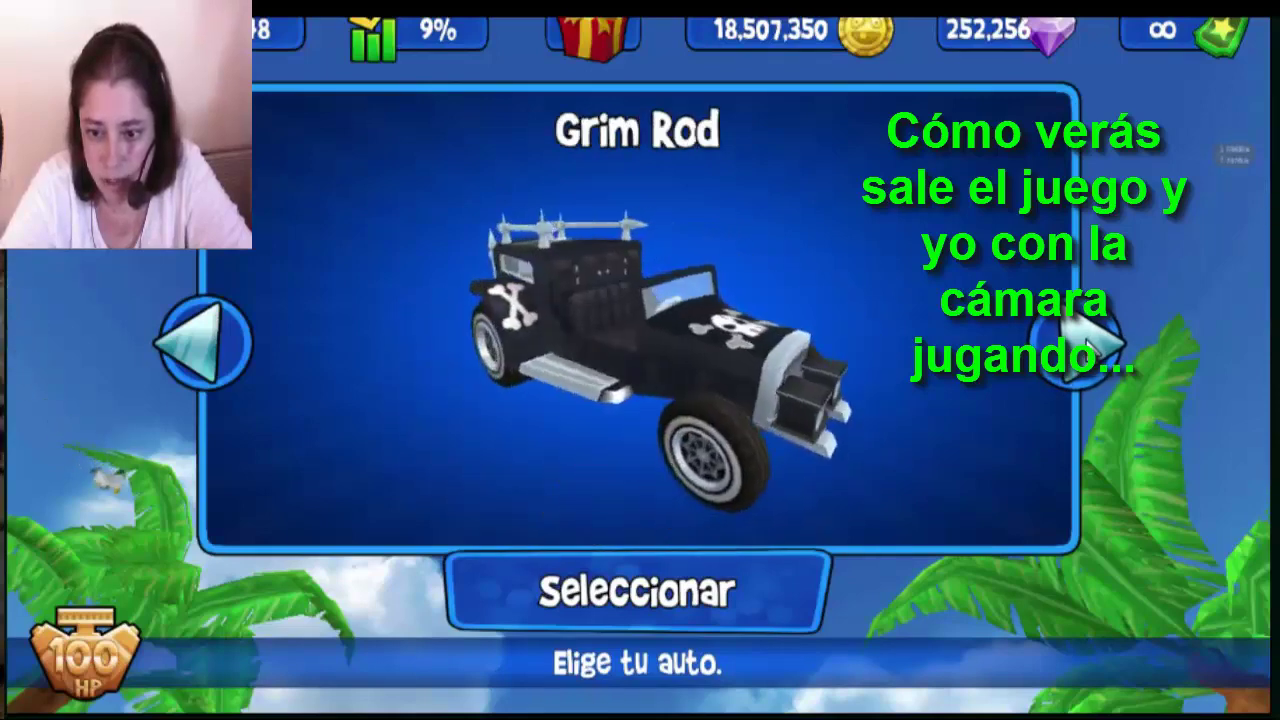
pyautogui.click(1088, 338)
pyautogui.click(1088, 338)
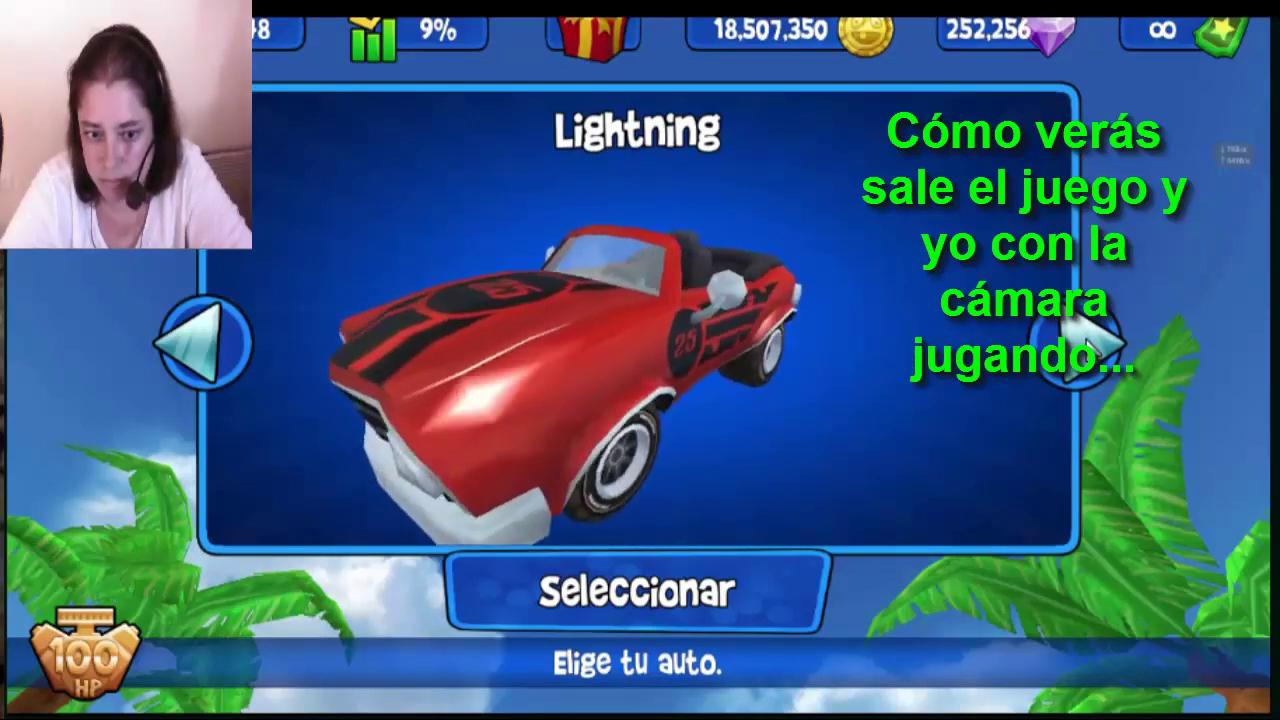
pyautogui.click(729, 590)
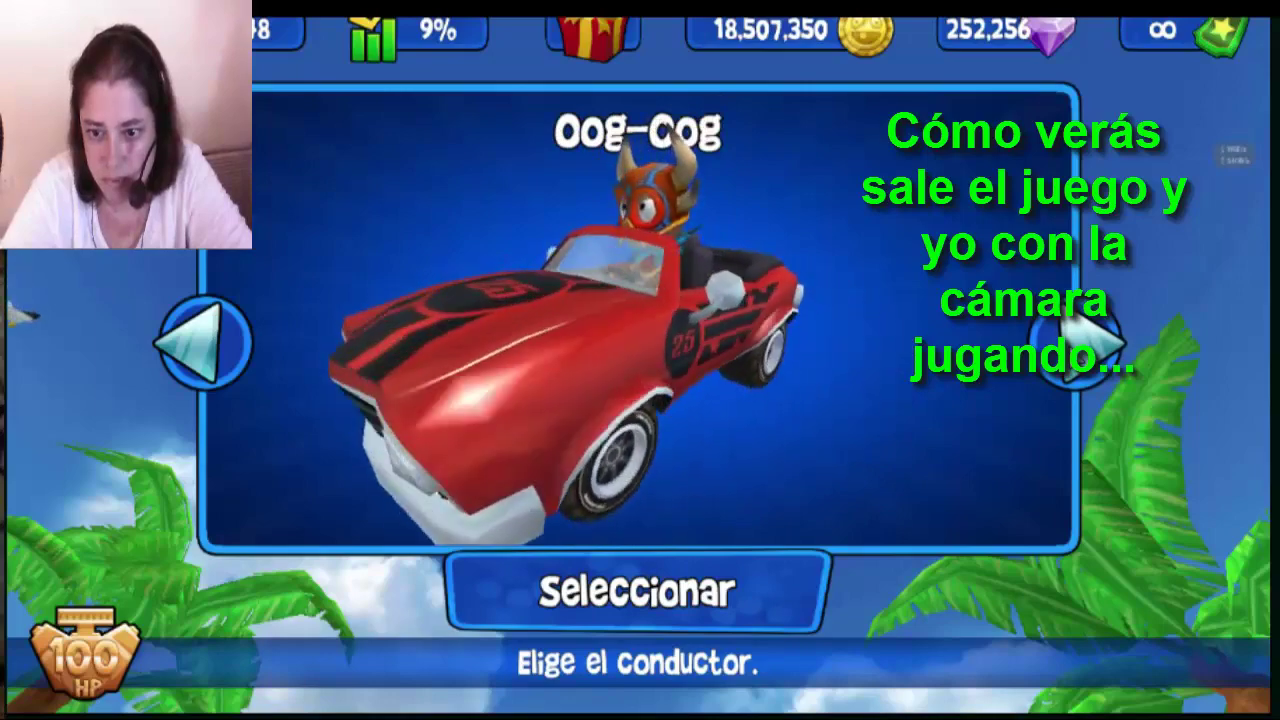
pyautogui.click(574, 593)
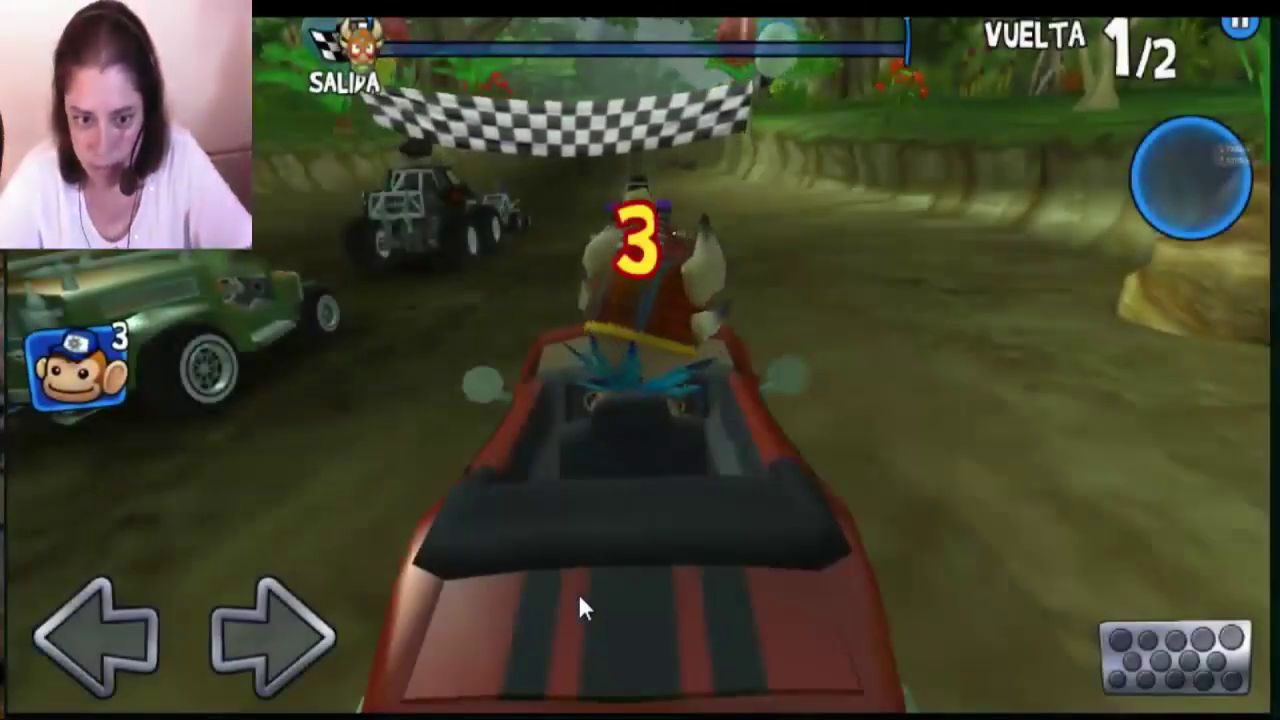
pyautogui.click(100, 345)
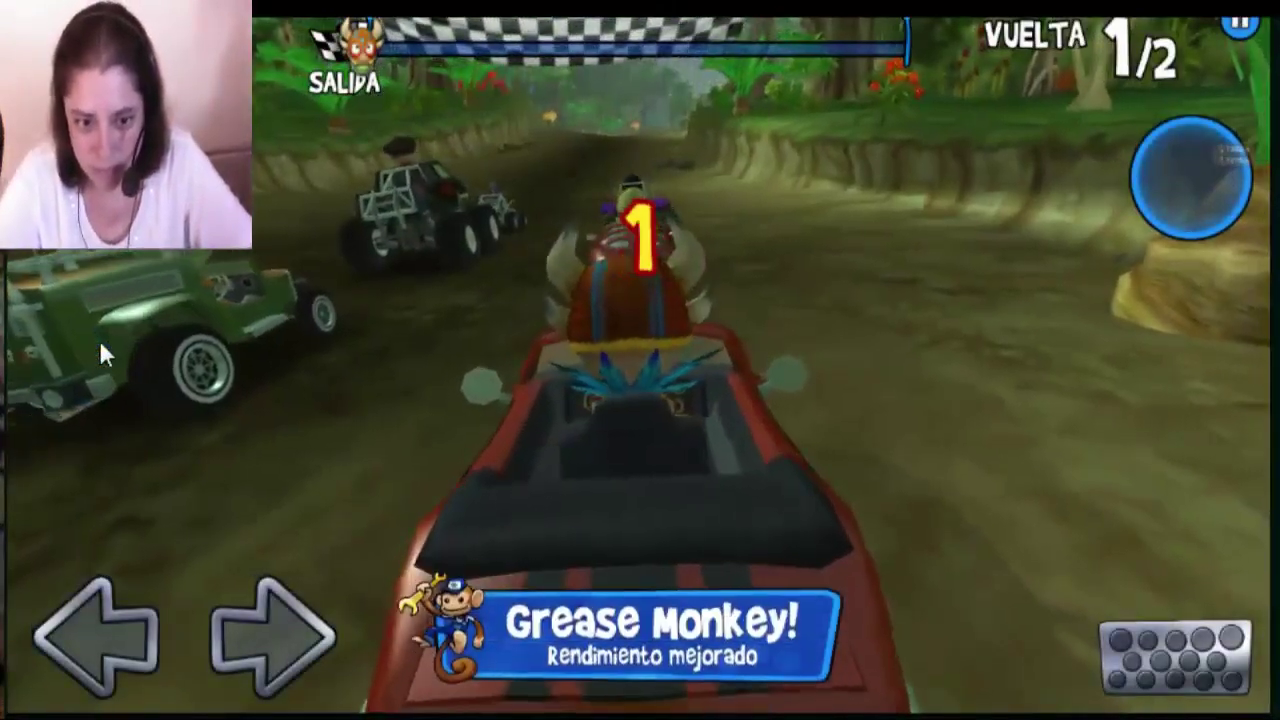